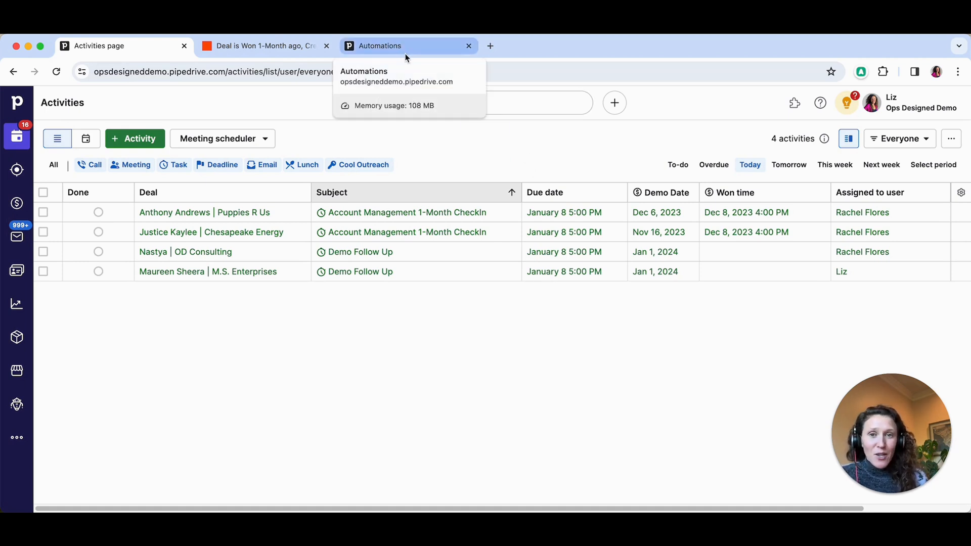
- Switch to Zapier and check which Pipedrive filter the Deal Matching Filter trigger uses
{"action": "left_click", "coordinate": [266, 44]}
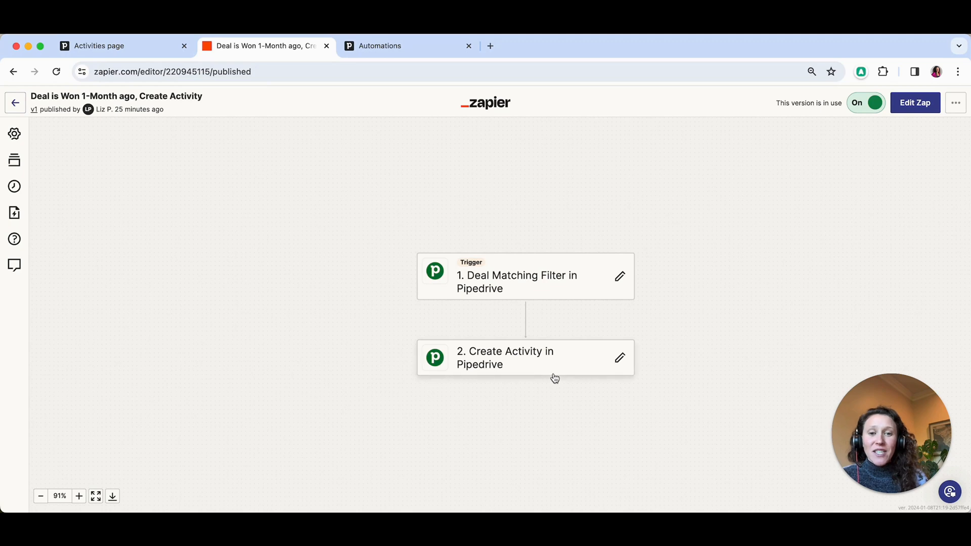
{"action": "left_click", "coordinate": [532, 282]}
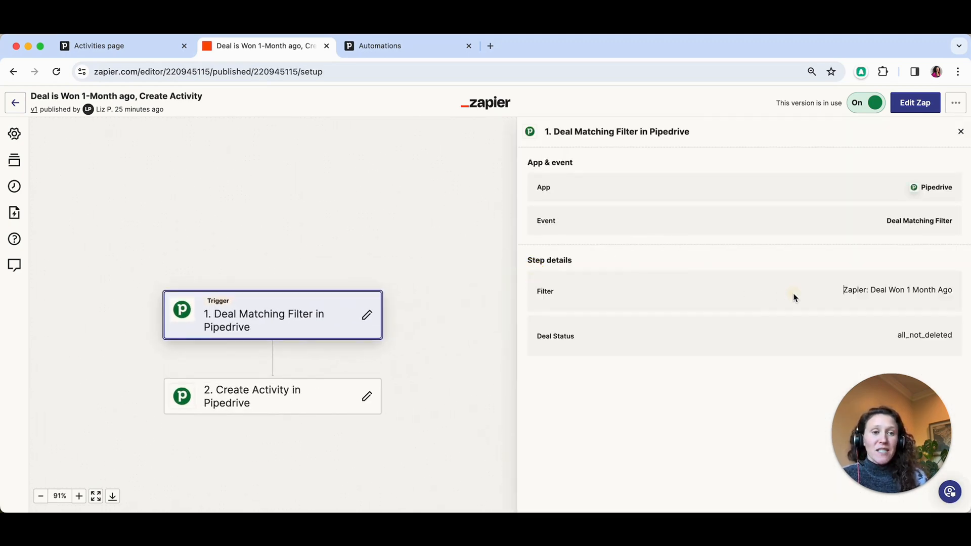
{"action": "left_click_drag", "start_coordinate": [794, 298], "coordinate": [964, 301]}
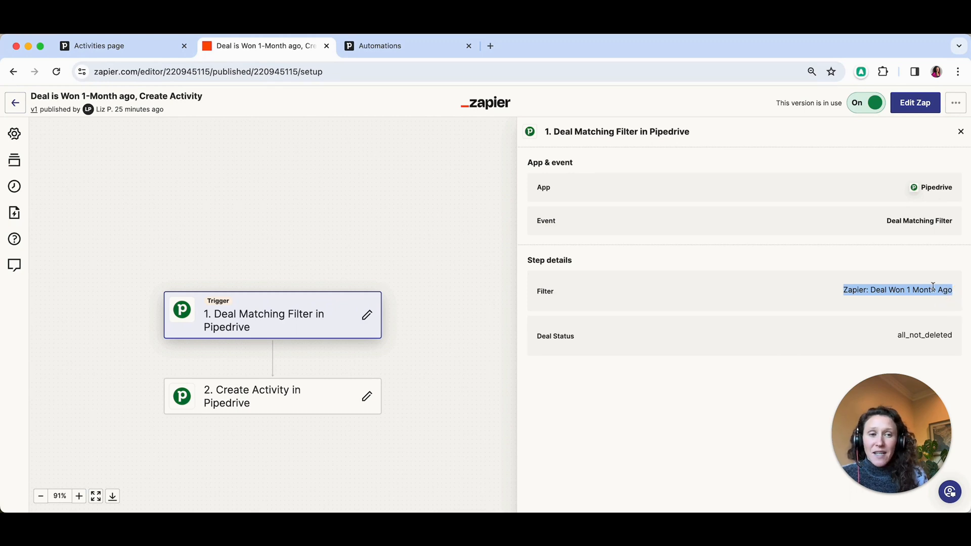
- Examine the Zap's Create Activity step, including its subject, assignee, linked deal, type, due date and note
{"action": "left_click", "coordinate": [271, 399]}
{"action": "scroll", "coordinate": [663, 220], "scroll_direction": "down", "scroll_amount": 4}
{"action": "left_click_drag", "start_coordinate": [860, 383], "coordinate": [61, 361]}
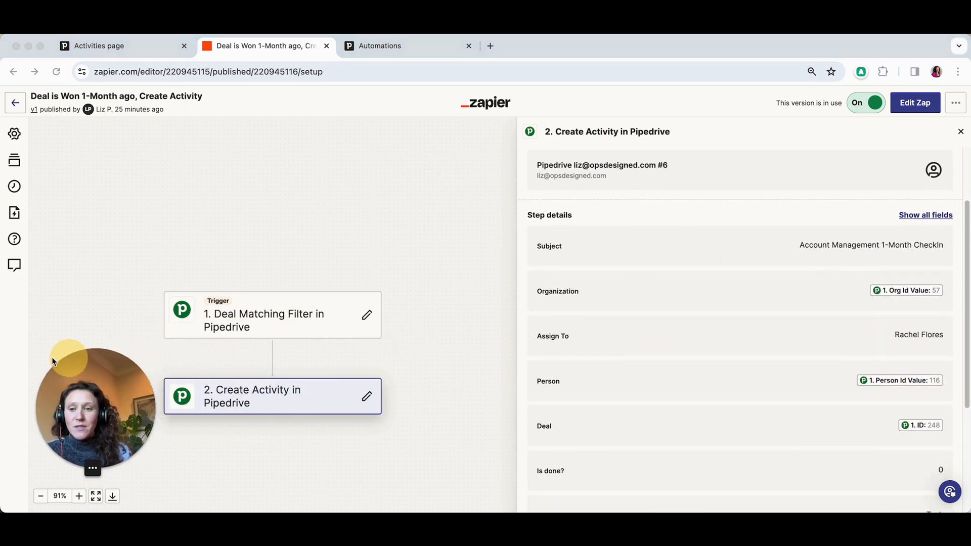
{"action": "scroll", "coordinate": [803, 307], "scroll_direction": "down", "scroll_amount": 1}
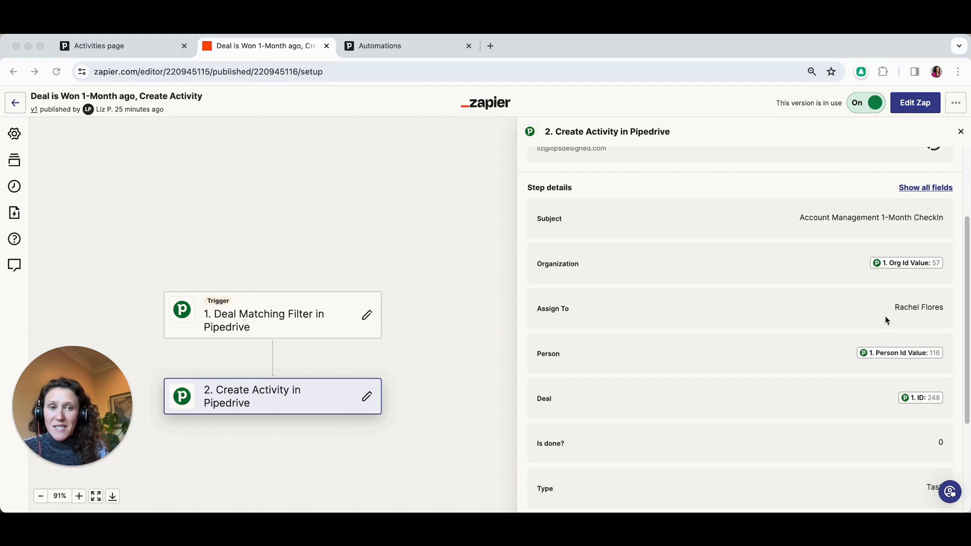
{"action": "left_click_drag", "start_coordinate": [929, 218], "coordinate": [798, 217]}
{"action": "scroll", "coordinate": [774, 253], "scroll_direction": "down", "scroll_amount": 3}
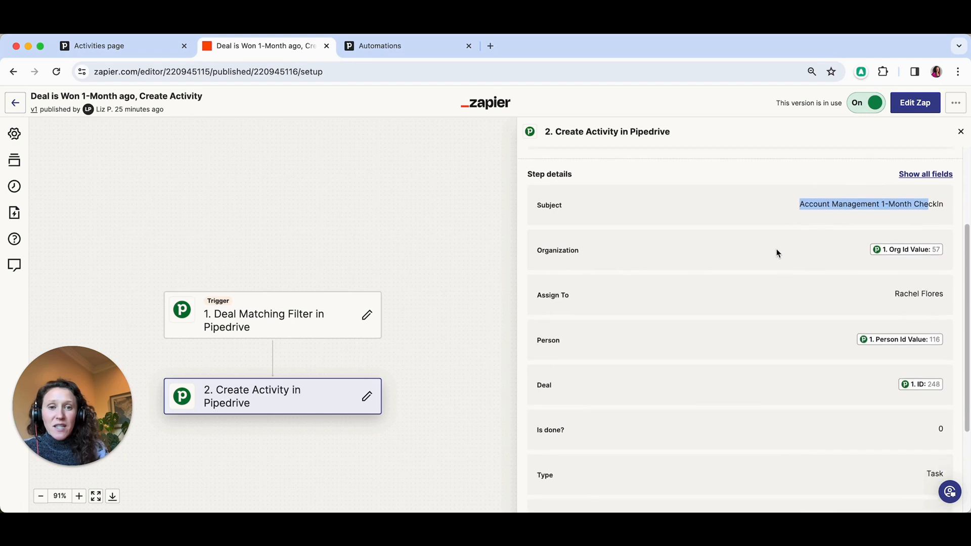
{"action": "scroll", "coordinate": [789, 256], "scroll_direction": "down", "scroll_amount": 2}
{"action": "left_click_drag", "start_coordinate": [883, 382], "coordinate": [952, 383]}
{"action": "left_click_drag", "start_coordinate": [663, 427], "coordinate": [870, 485]}
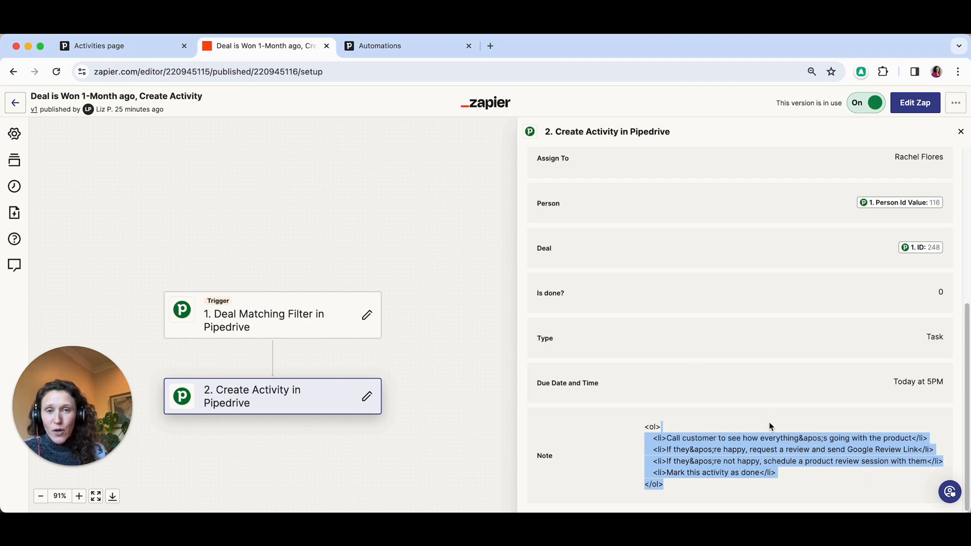
{"action": "left_click", "coordinate": [424, 241]}
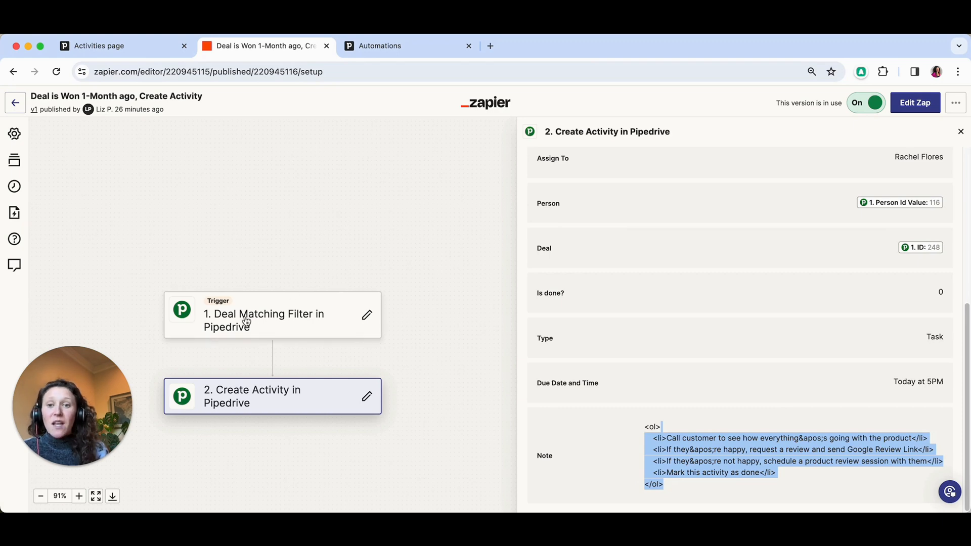
- Switch to Pipedrive and start a new filter for the deals list
{"action": "left_click", "coordinate": [129, 51]}
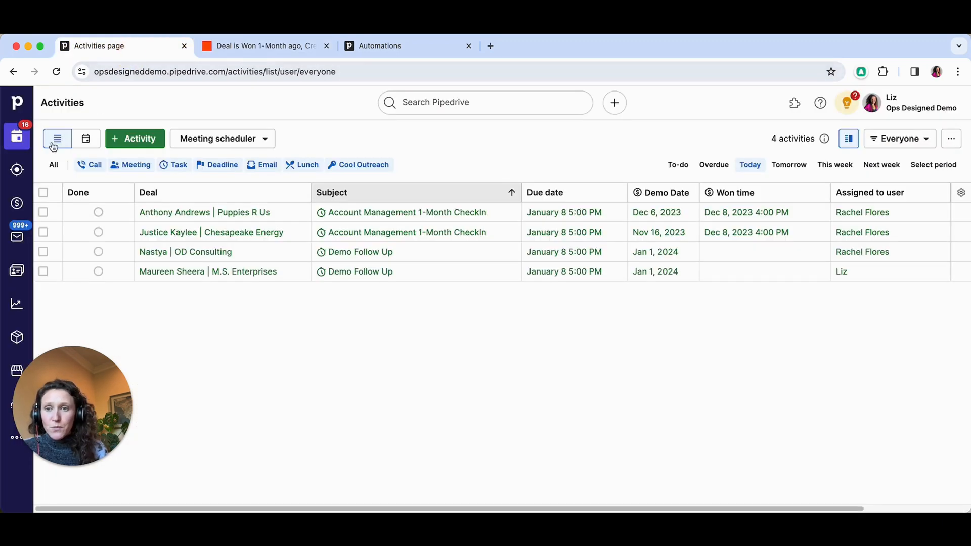
{"action": "left_click", "coordinate": [17, 202]}
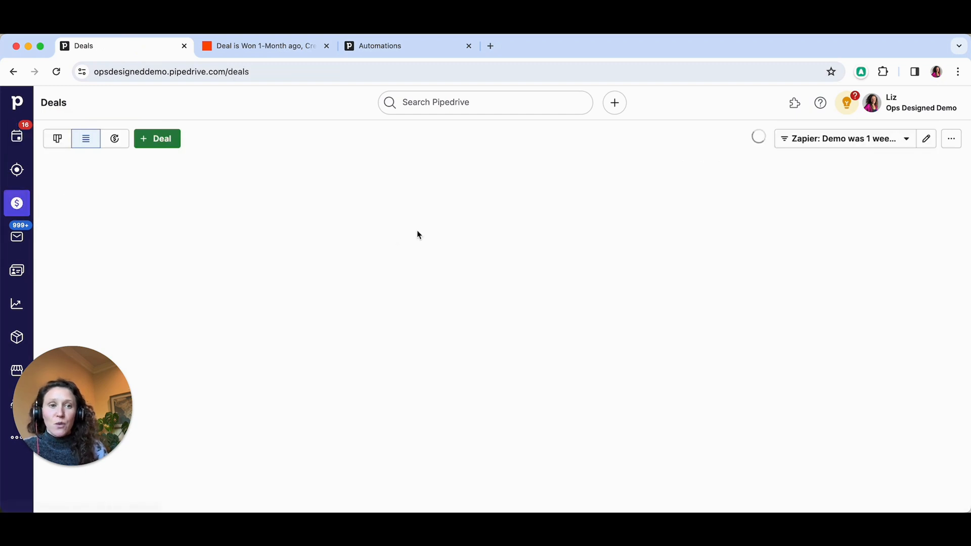
{"action": "left_click", "coordinate": [836, 147]}
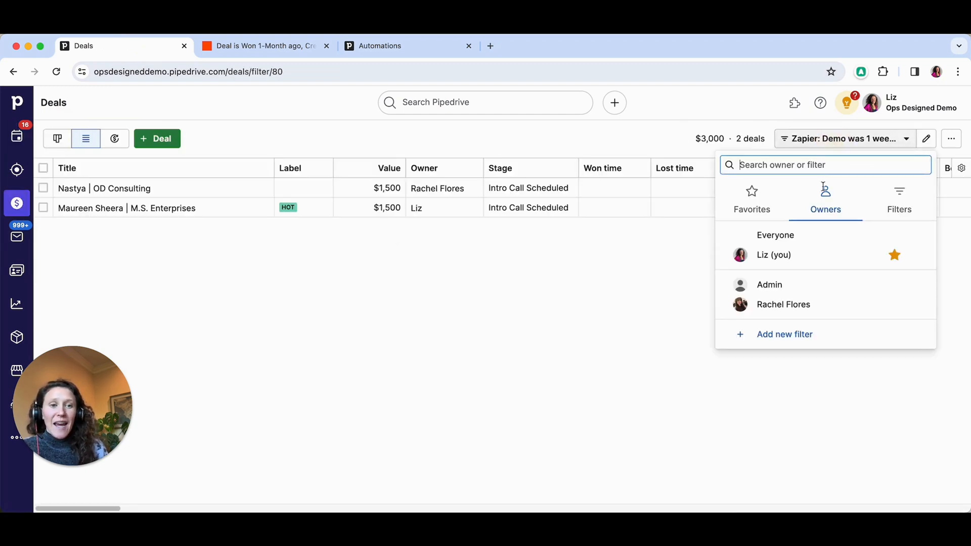
{"action": "left_click", "coordinate": [811, 338]}
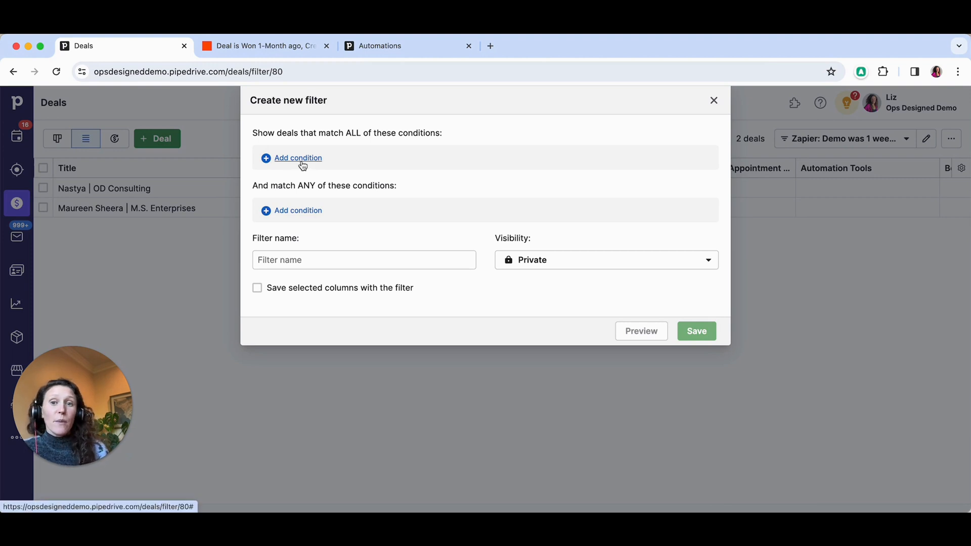
- Add a condition matching all deals whose Won time is 1 month ago
{"action": "left_click", "coordinate": [298, 158]}
{"action": "left_click", "coordinate": [343, 168]}
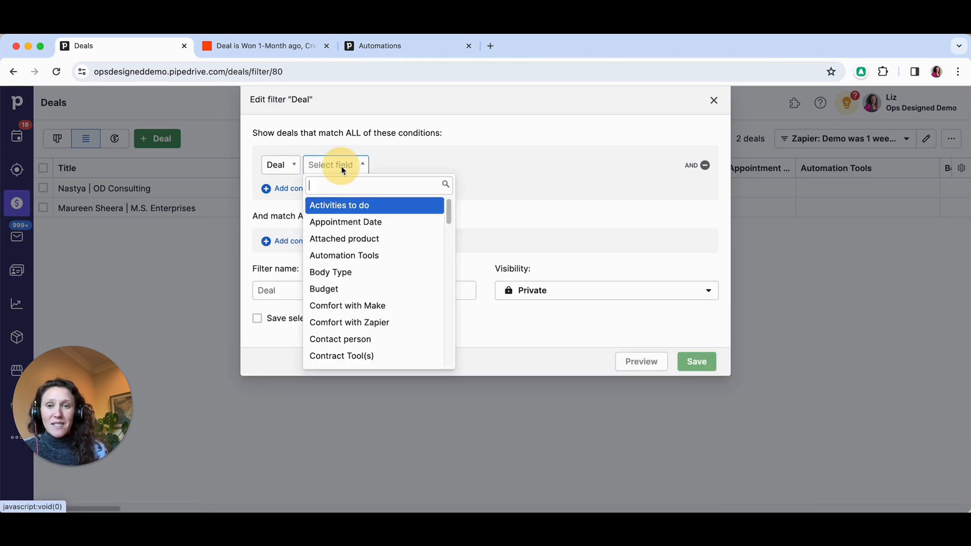
{"action": "type", "text": "won"}
{"action": "left_click", "coordinate": [376, 207]}
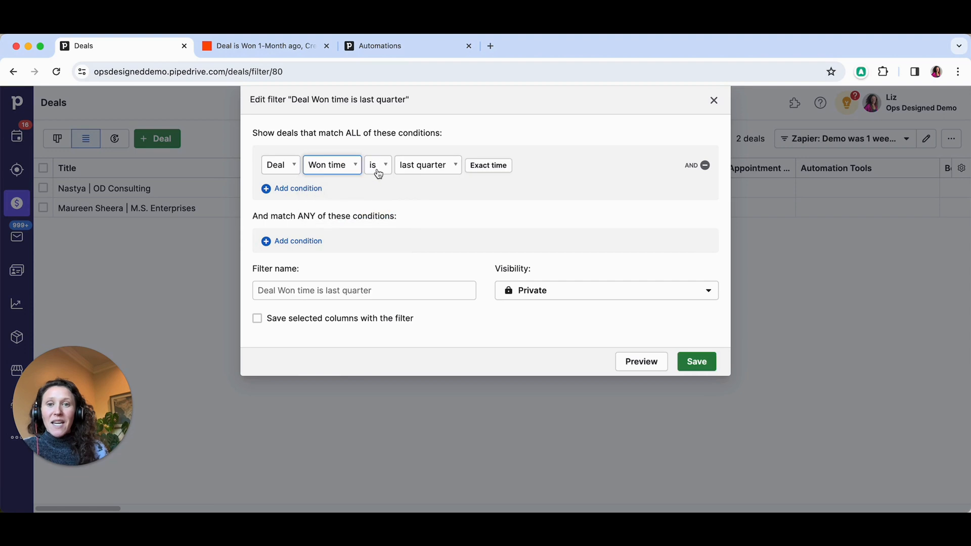
{"action": "left_click", "coordinate": [430, 165]}
{"action": "type", "text": "1"}
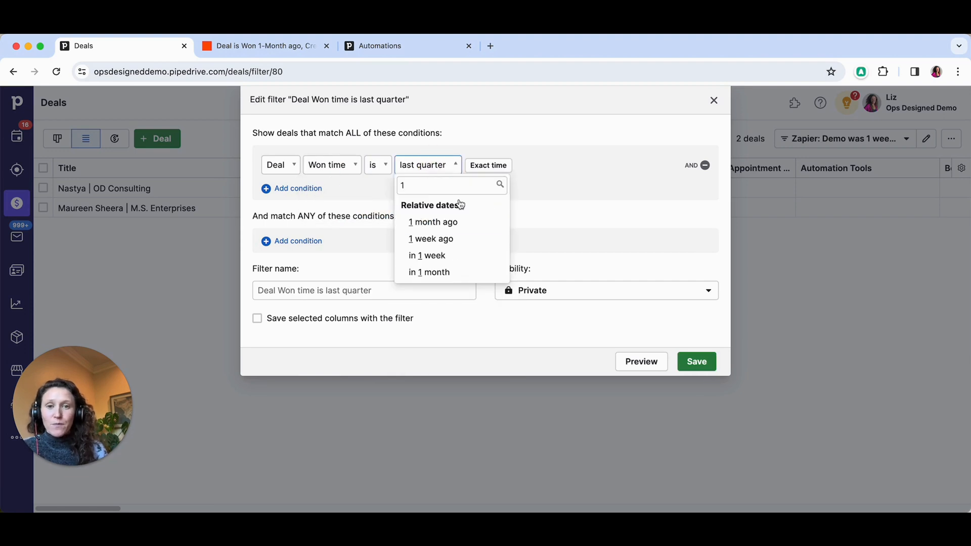
{"action": "left_click", "coordinate": [462, 220]}
- Name the deal filter "Zapier:" and save it
{"action": "left_click", "coordinate": [263, 293]}
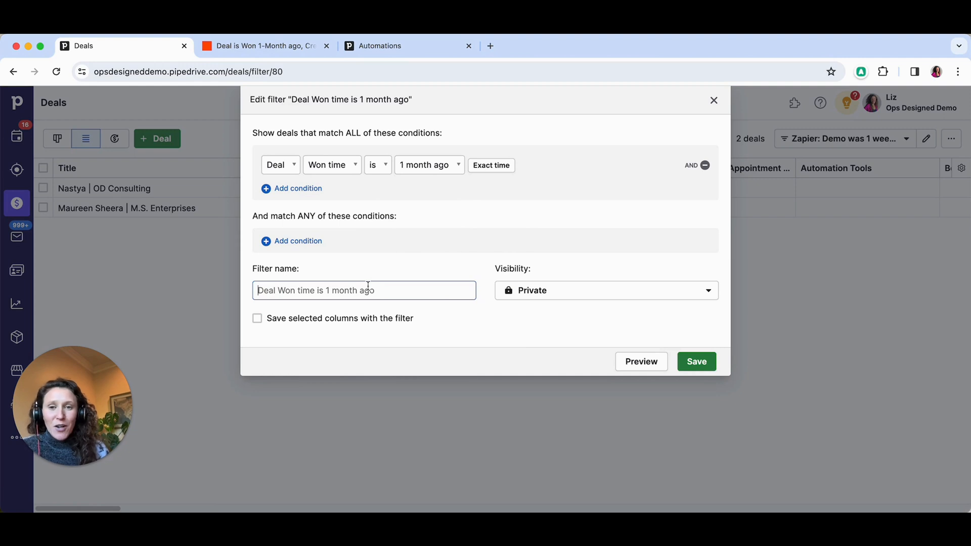
{"action": "type", "text": "Zapier:"}
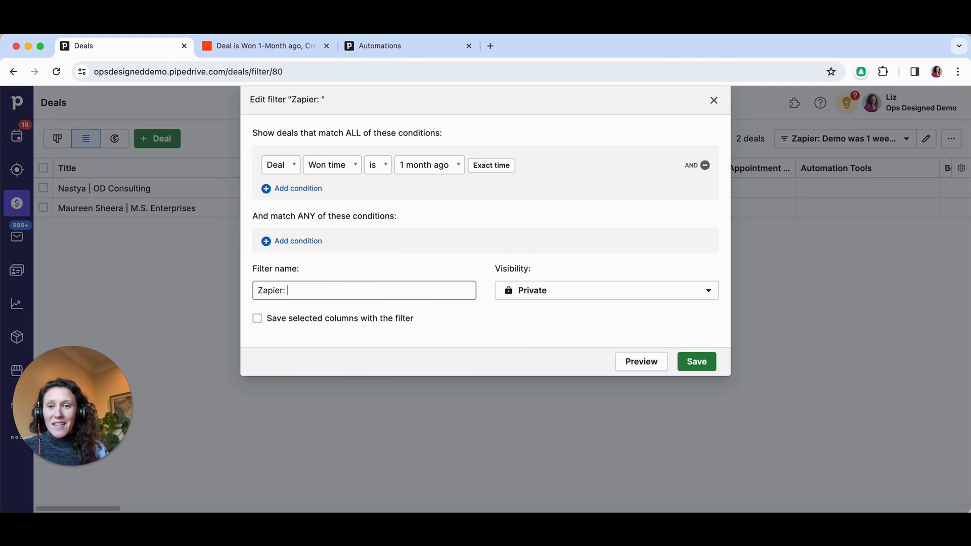
{"action": "left_click", "coordinate": [698, 363]}
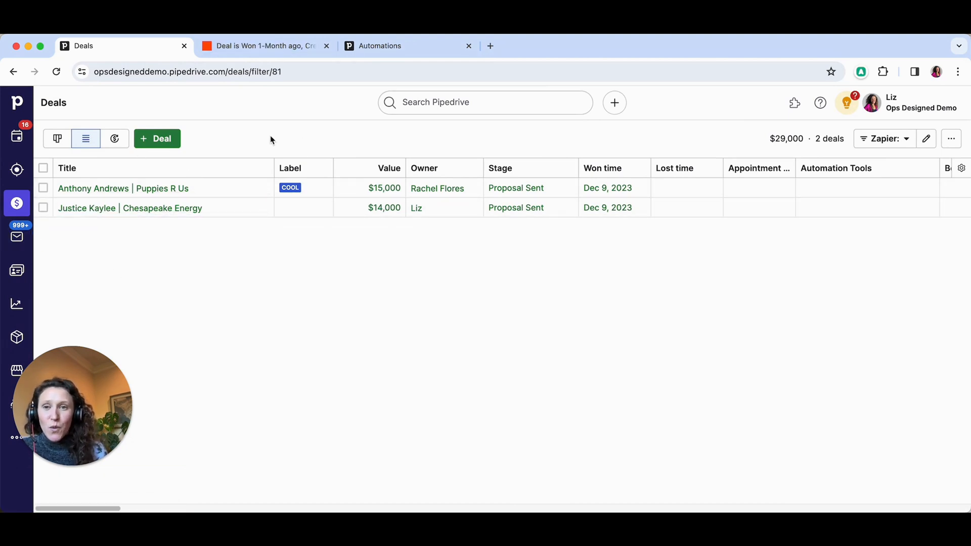
- Review today's activities in Pipedrive and return to the Zap's Create Activity step in Zapier
{"action": "left_click", "coordinate": [16, 136]}
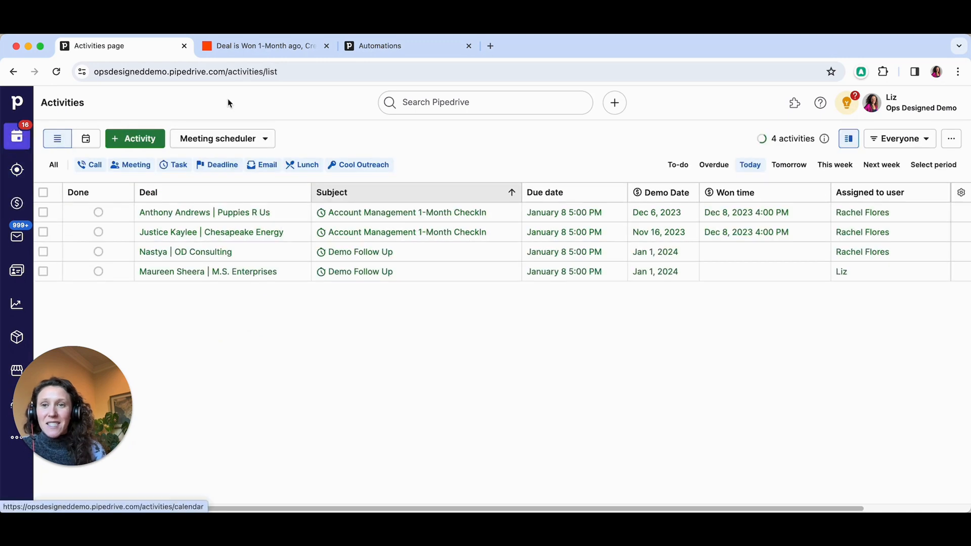
{"action": "left_click", "coordinate": [264, 46]}
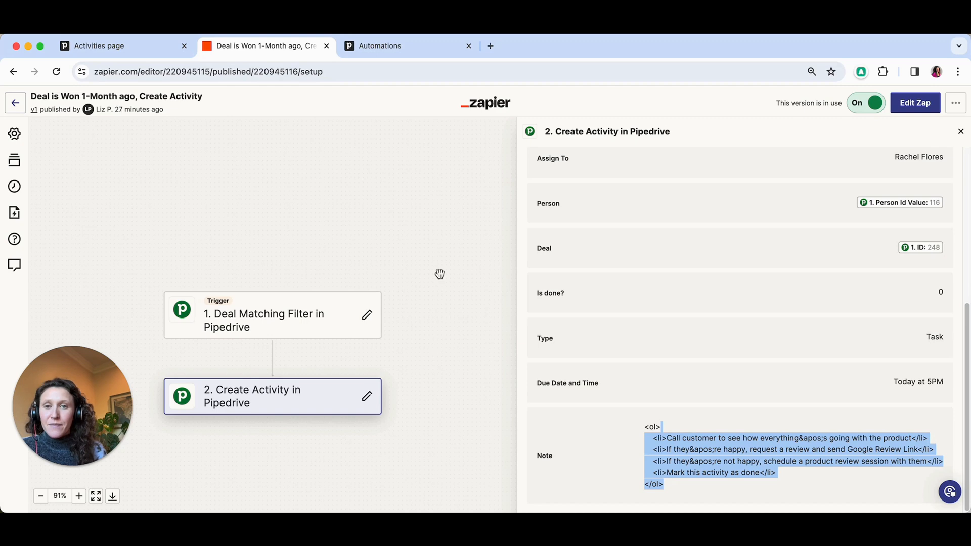
{"action": "left_click_drag", "start_coordinate": [436, 234], "coordinate": [435, 231]}
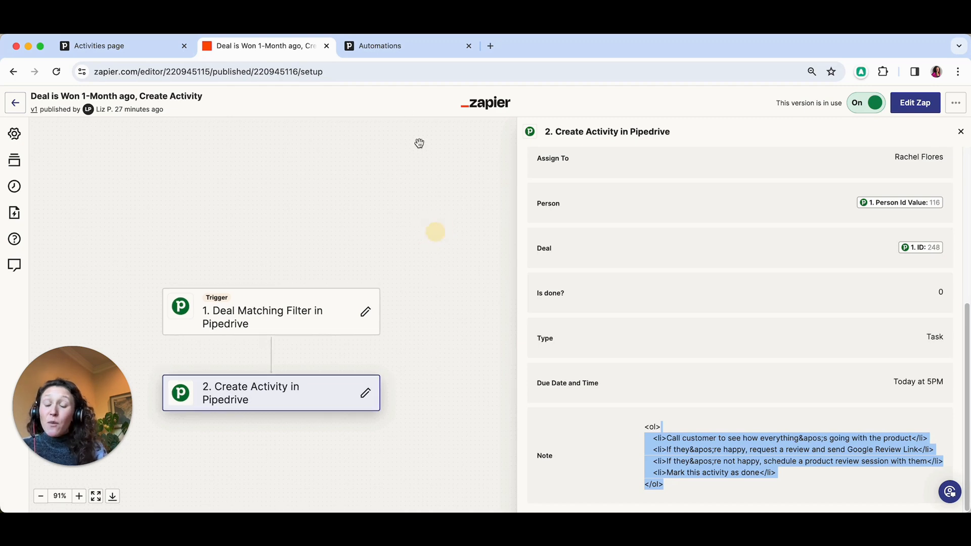
- Switch to Pipedrive's Automations, close the open automation's details and start a new automation
{"action": "left_click", "coordinate": [410, 46]}
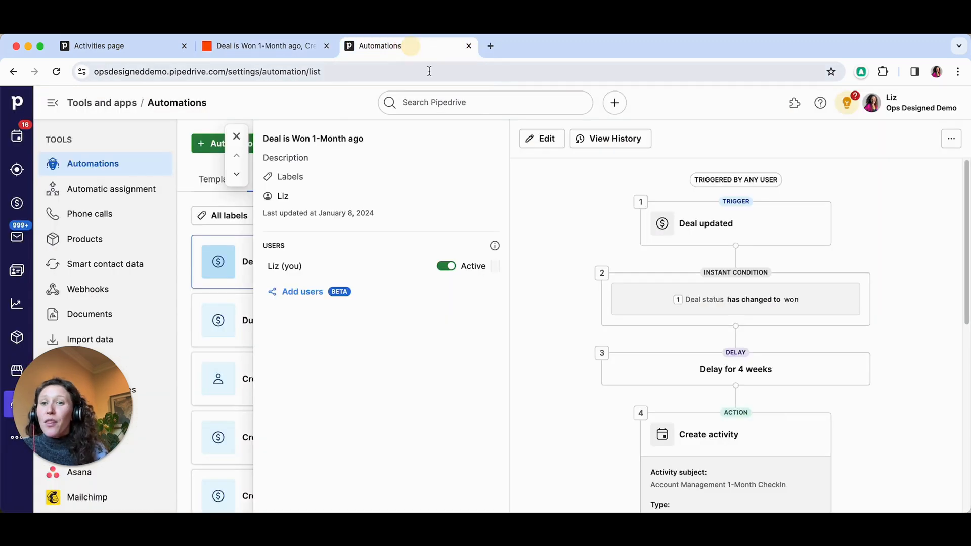
{"action": "left_click", "coordinate": [237, 136]}
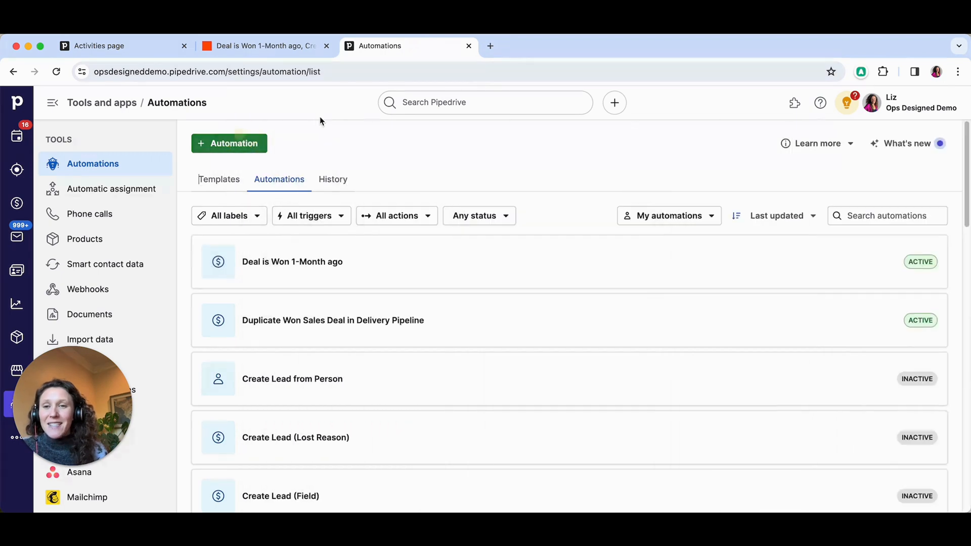
{"action": "left_click", "coordinate": [230, 144]}
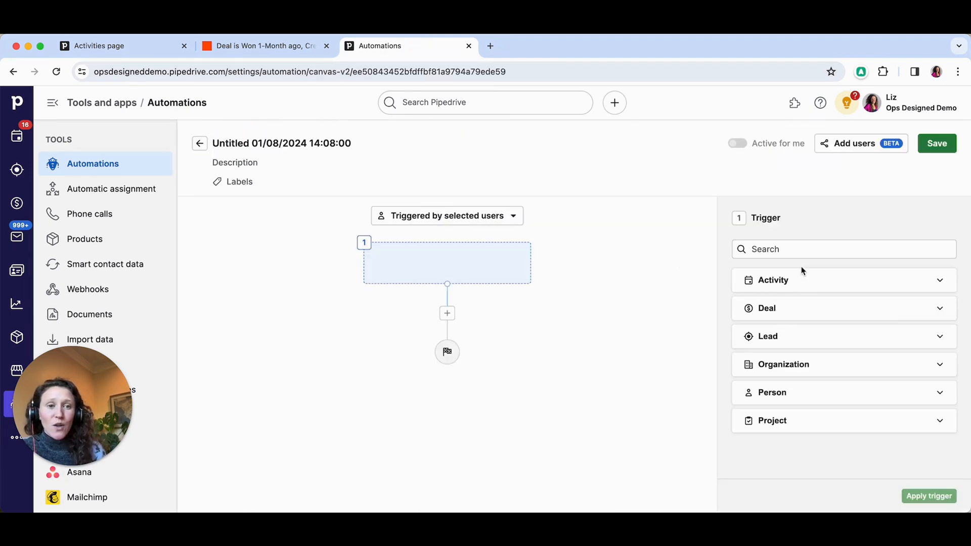
- Examine the available trigger categories and the Activity trigger events, and return to the automations list
{"action": "left_click", "coordinate": [804, 281]}
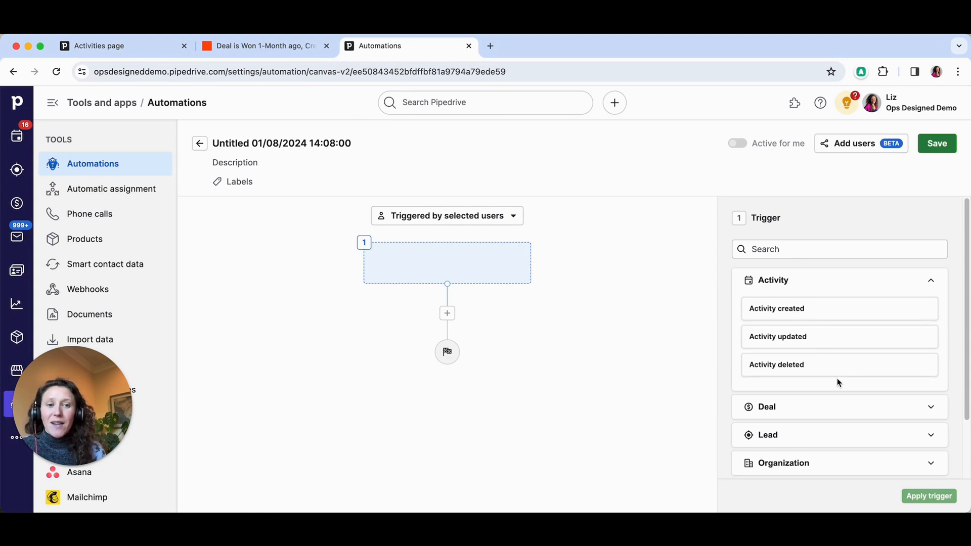
{"action": "scroll", "coordinate": [822, 295], "scroll_direction": "down", "scroll_amount": 3}
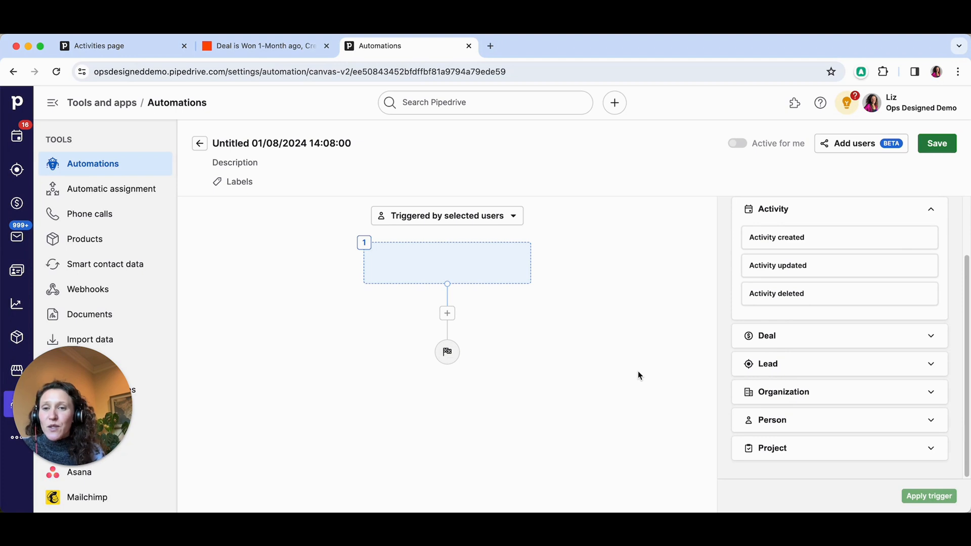
{"action": "left_click", "coordinate": [369, 192]}
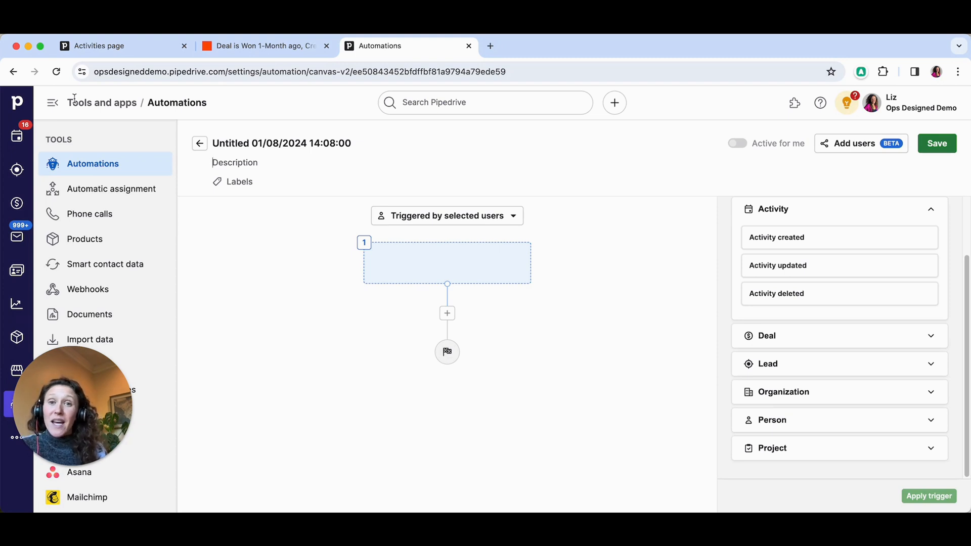
{"action": "left_click", "coordinate": [13, 72]}
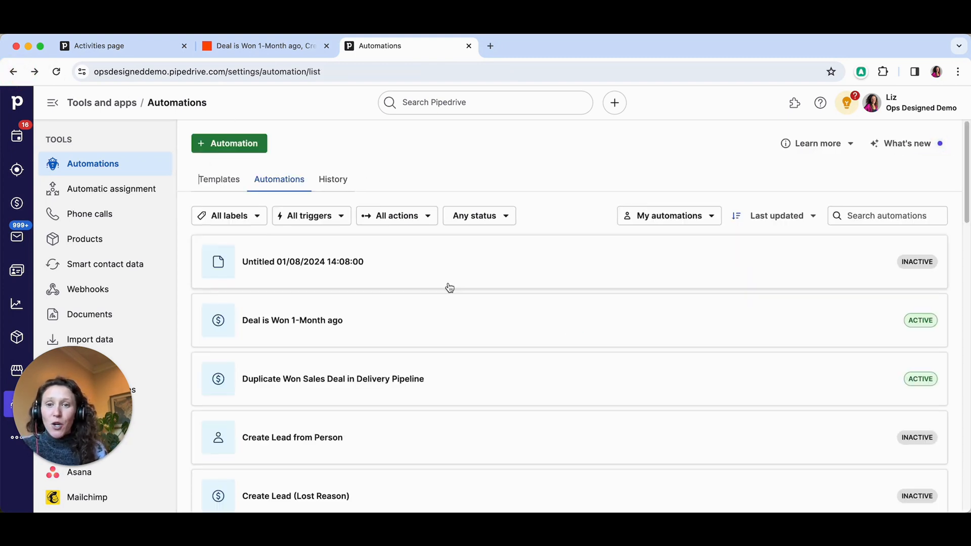
- Examine the "Deal is Won 1-Month ago" automation from its trigger, condition and delay through the Create activity settings
{"action": "left_click", "coordinate": [517, 336]}
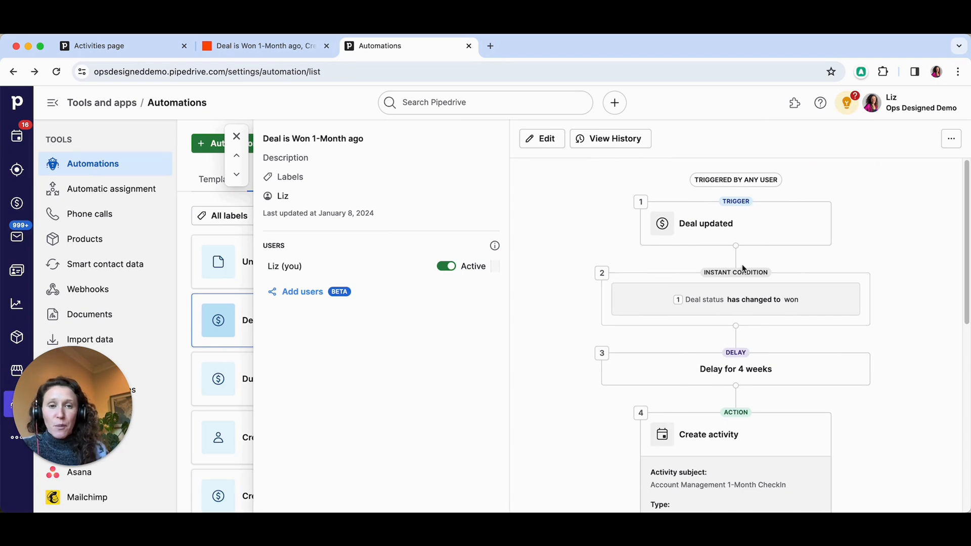
{"action": "scroll", "coordinate": [846, 278], "scroll_direction": "down", "scroll_amount": 1}
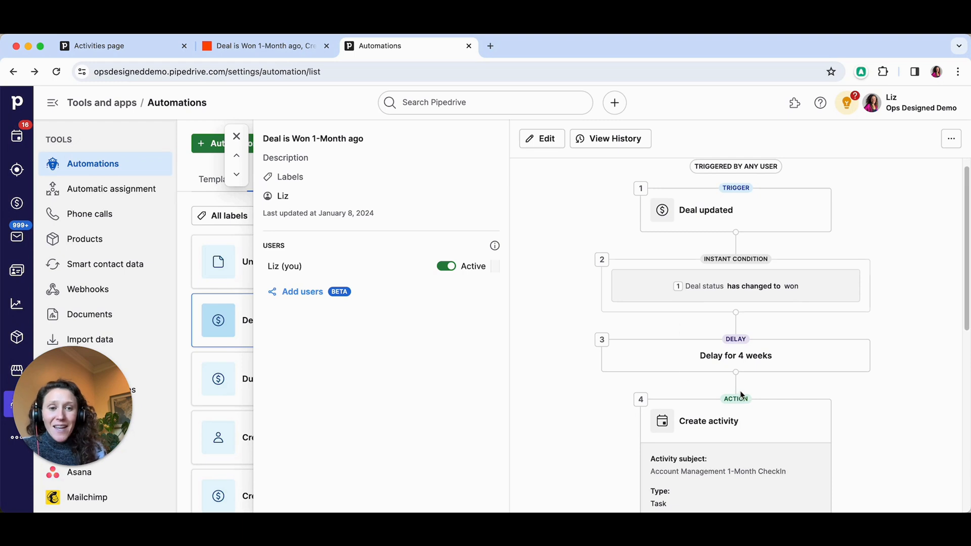
{"action": "scroll", "coordinate": [798, 366], "scroll_direction": "down", "scroll_amount": 4}
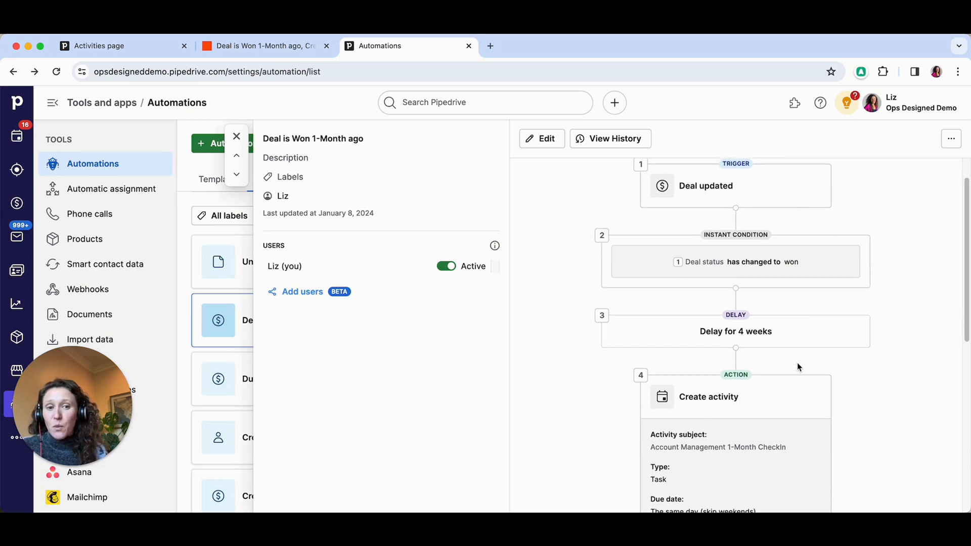
{"action": "scroll", "coordinate": [848, 346], "scroll_direction": "down", "scroll_amount": 1}
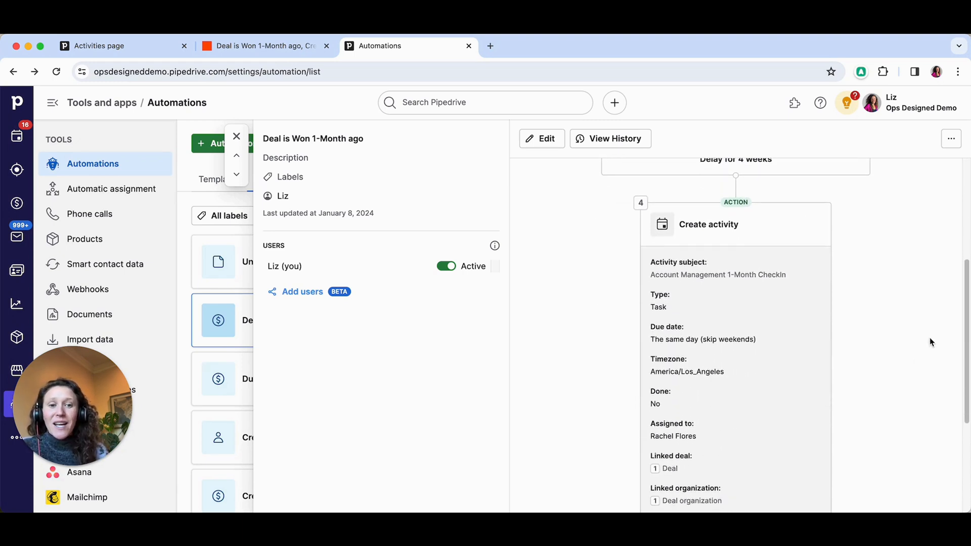
{"action": "scroll", "coordinate": [774, 357], "scroll_direction": "down", "scroll_amount": 2}
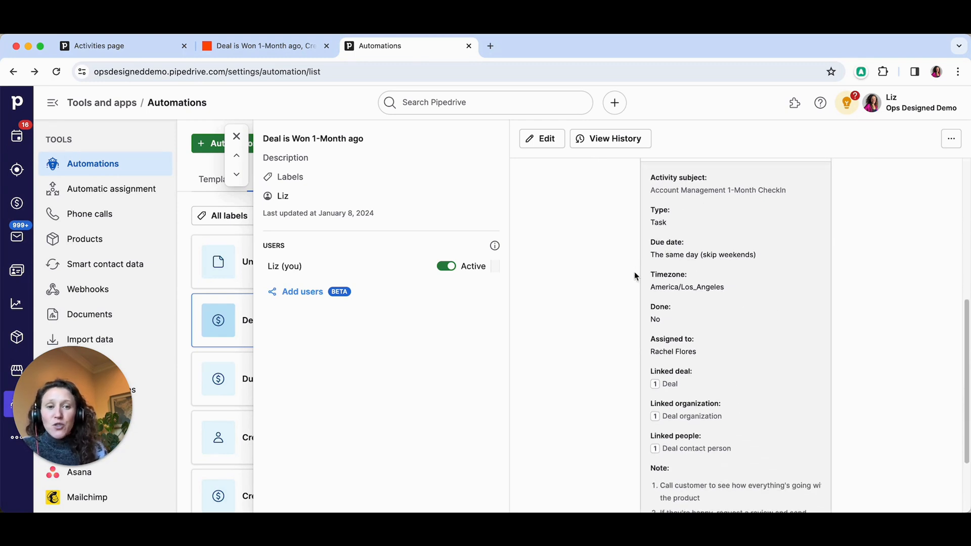
{"action": "scroll", "coordinate": [633, 333], "scroll_direction": "down", "scroll_amount": 3}
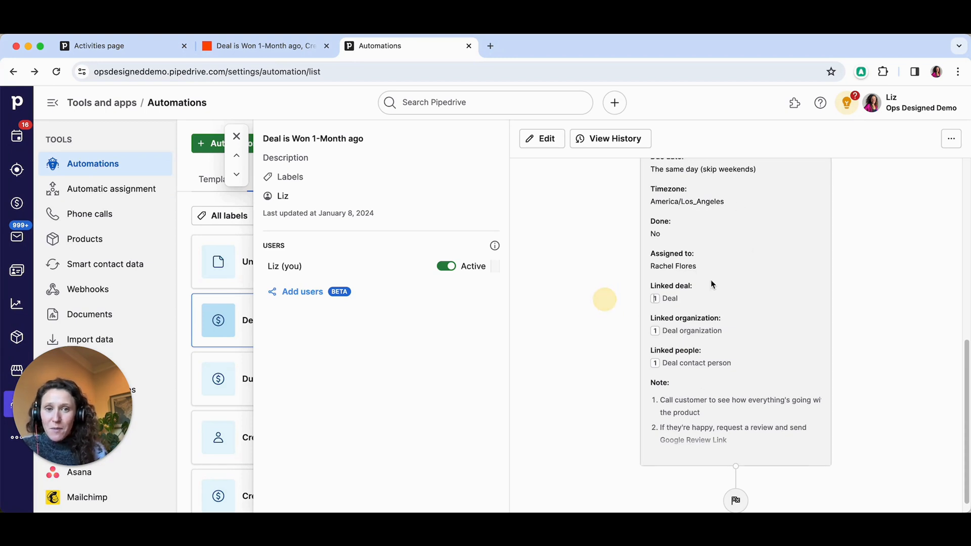
{"action": "scroll", "coordinate": [726, 299], "scroll_direction": "up", "scroll_amount": 10}
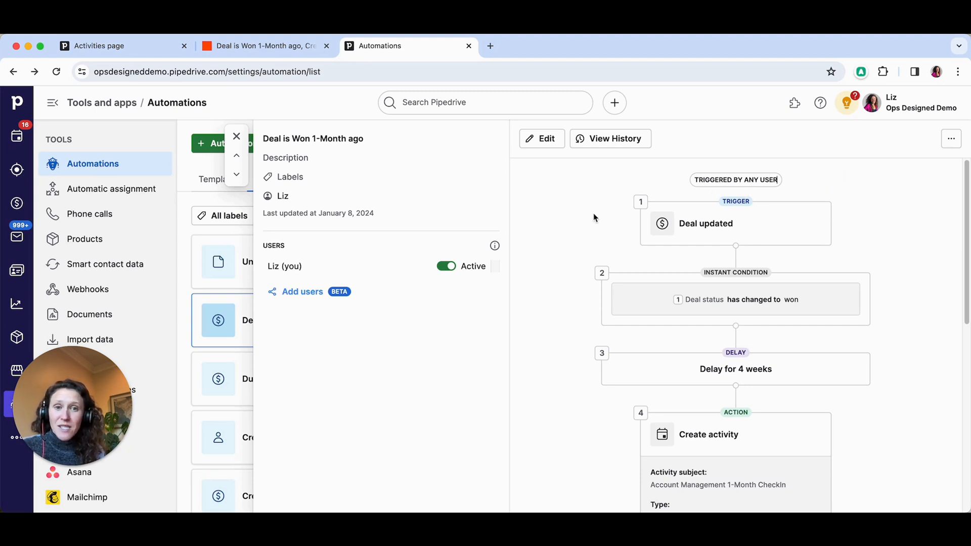
- Check today's activities in Pipedrive, return to Automations and close the "Deal is Won 1-Month ago" automation's details
{"action": "left_click", "coordinate": [554, 244]}
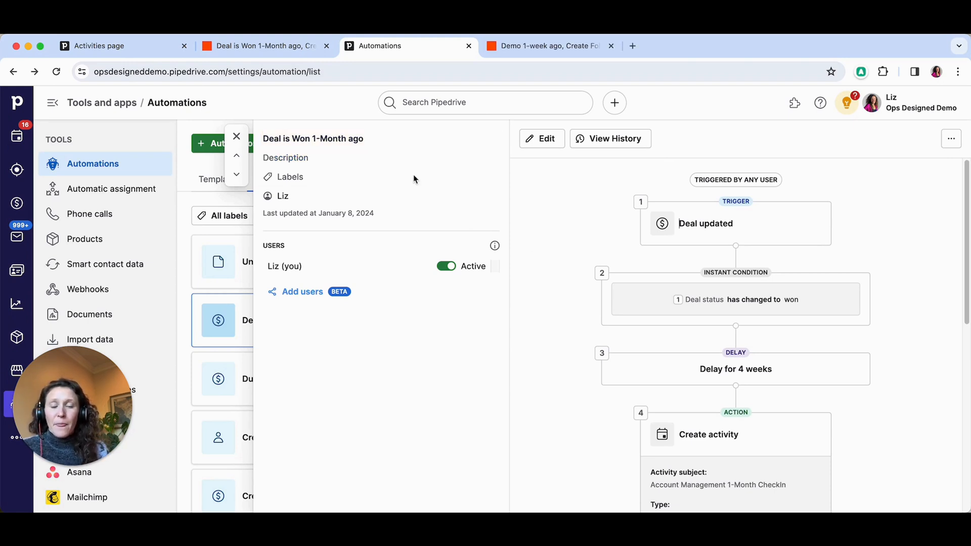
{"action": "left_click", "coordinate": [156, 55]}
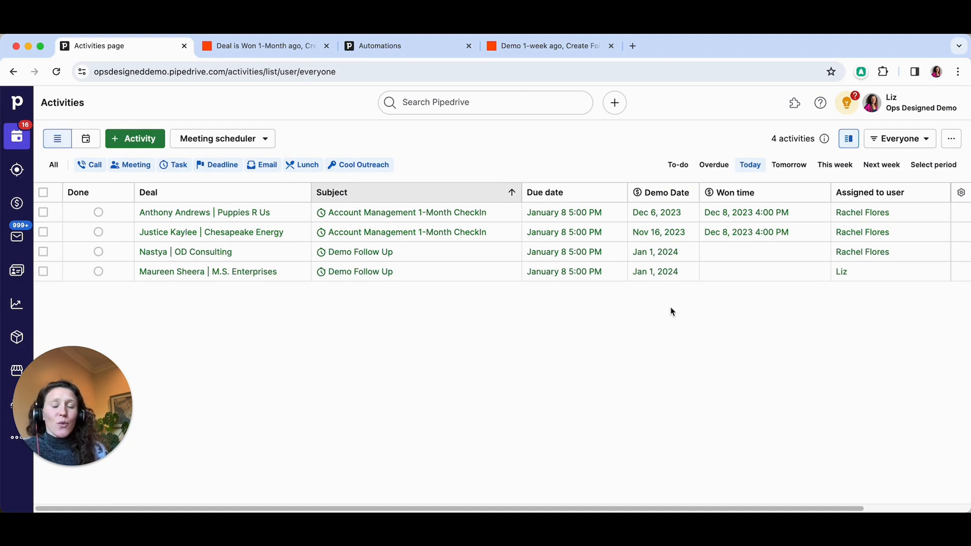
{"action": "left_click", "coordinate": [400, 47]}
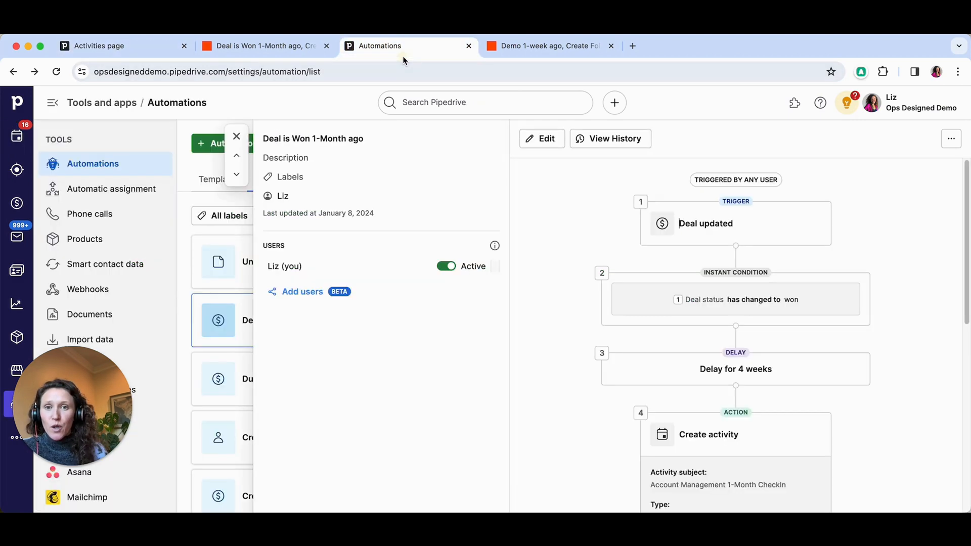
{"action": "left_click", "coordinate": [237, 136]}
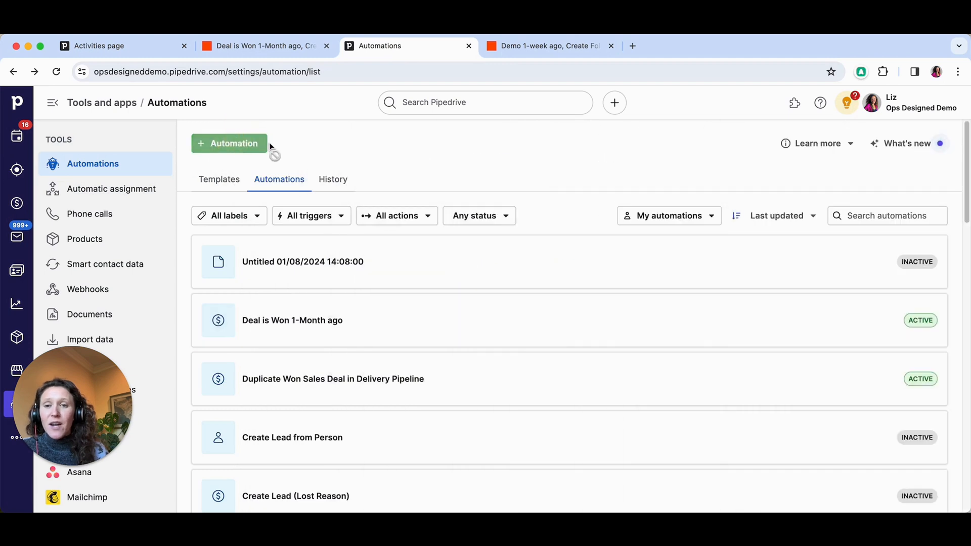
- Create a new automation with the Deal updated trigger and examine the field options for its instant condition
{"action": "left_click", "coordinate": [247, 143]}
{"action": "left_click", "coordinate": [815, 308]}
{"action": "left_click", "coordinate": [838, 363]}
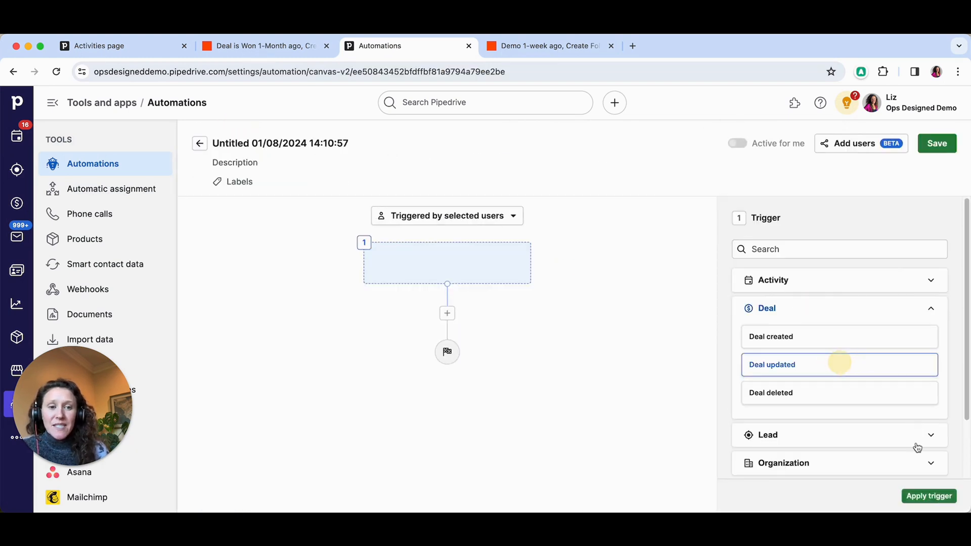
{"action": "left_click", "coordinate": [929, 496]}
{"action": "left_click", "coordinate": [813, 288]}
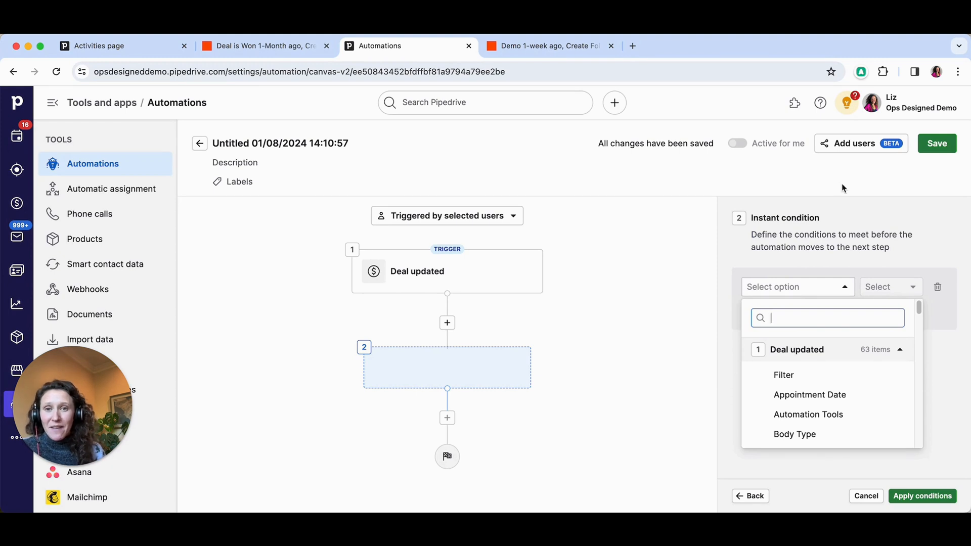
{"action": "left_click", "coordinate": [721, 208]}
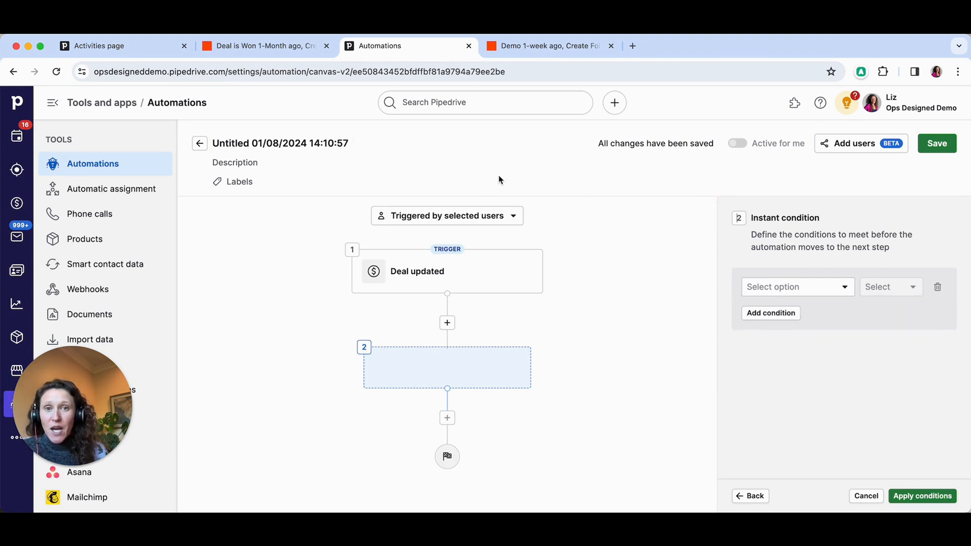
- Switch to Zapier and compare the "Demo 1-week ago, Create Follow Up Activity" Zap with the "Deal is Won 1-Month ago" Zap
{"action": "left_click", "coordinate": [546, 54]}
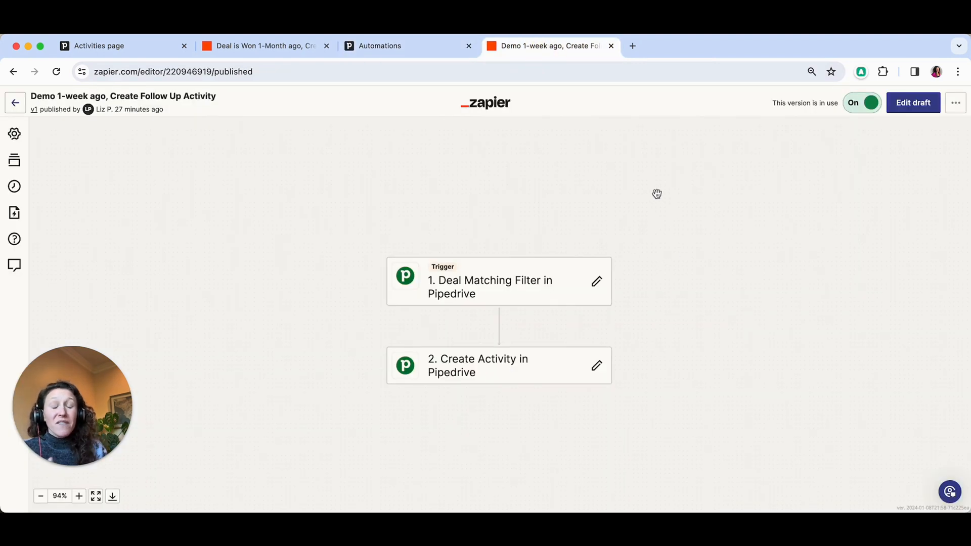
{"action": "left_click", "coordinate": [273, 51]}
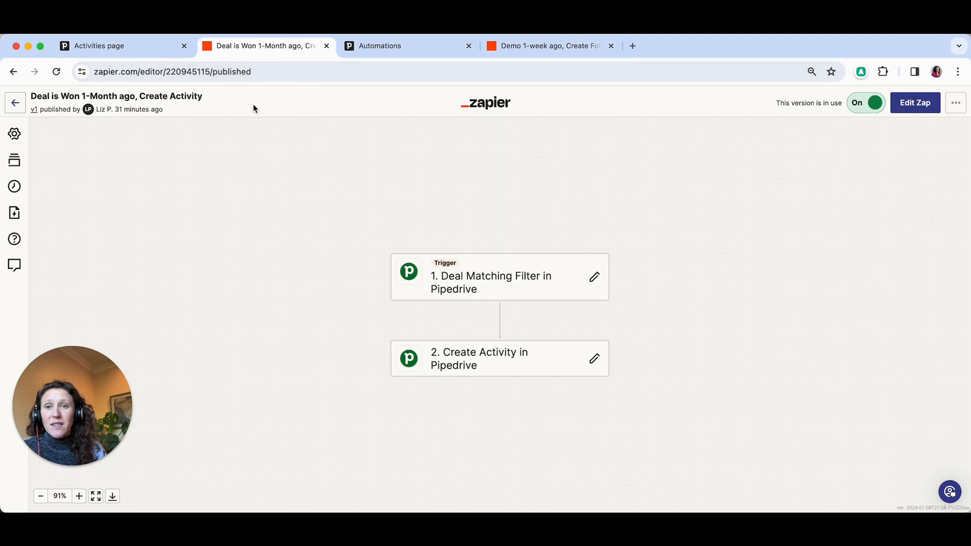
{"action": "left_click", "coordinate": [563, 52]}
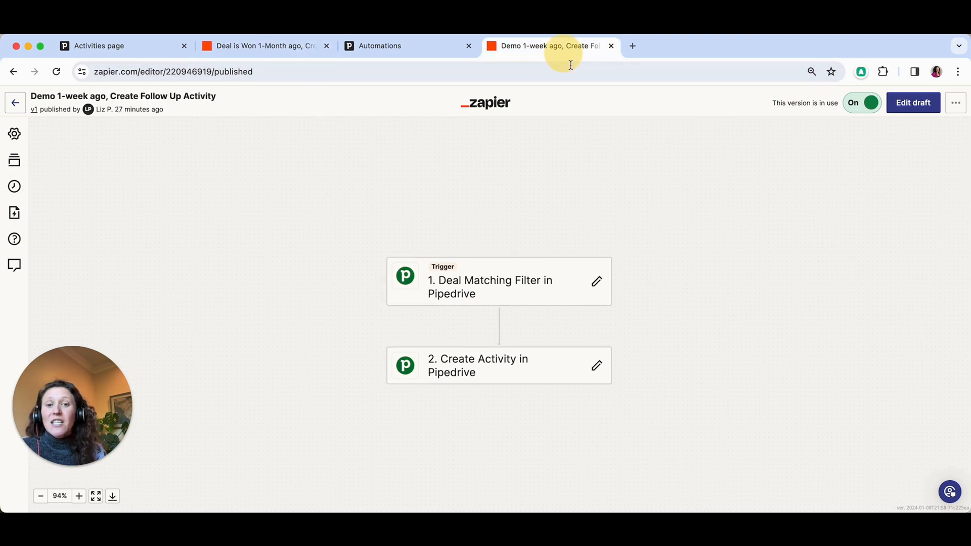
- Switch to Pipedrive, open the deals list and start a new deal filter
{"action": "left_click", "coordinate": [112, 51]}
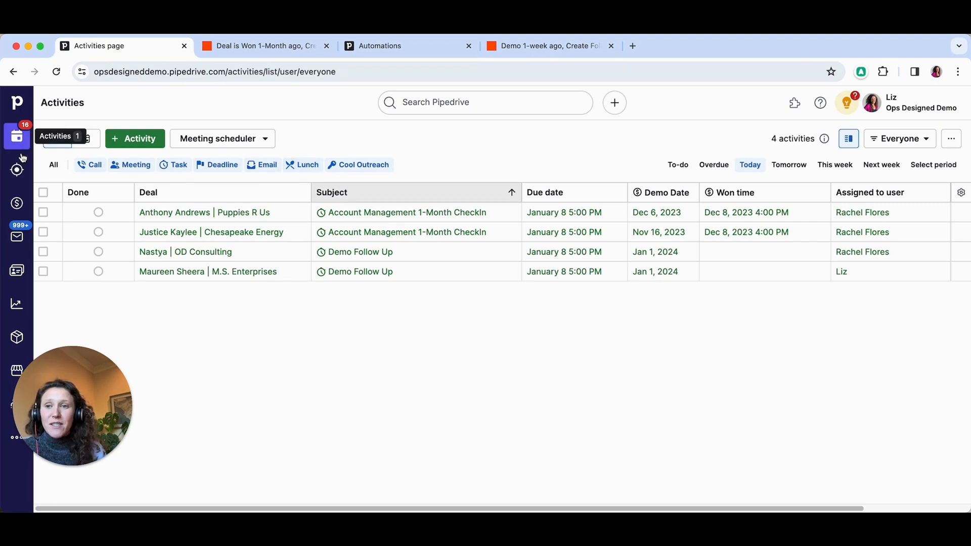
{"action": "left_click", "coordinate": [18, 202]}
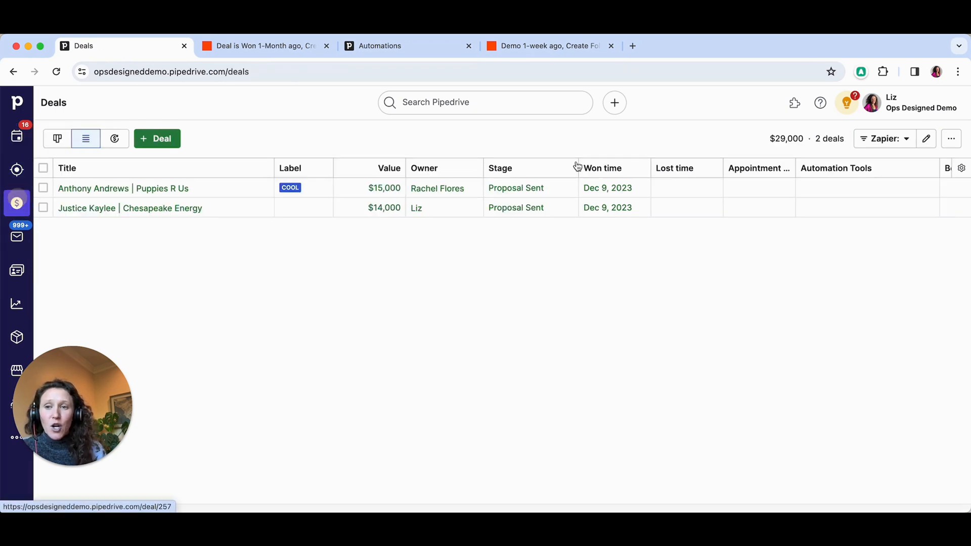
{"action": "left_click", "coordinate": [886, 138]}
{"action": "left_click", "coordinate": [782, 334]}
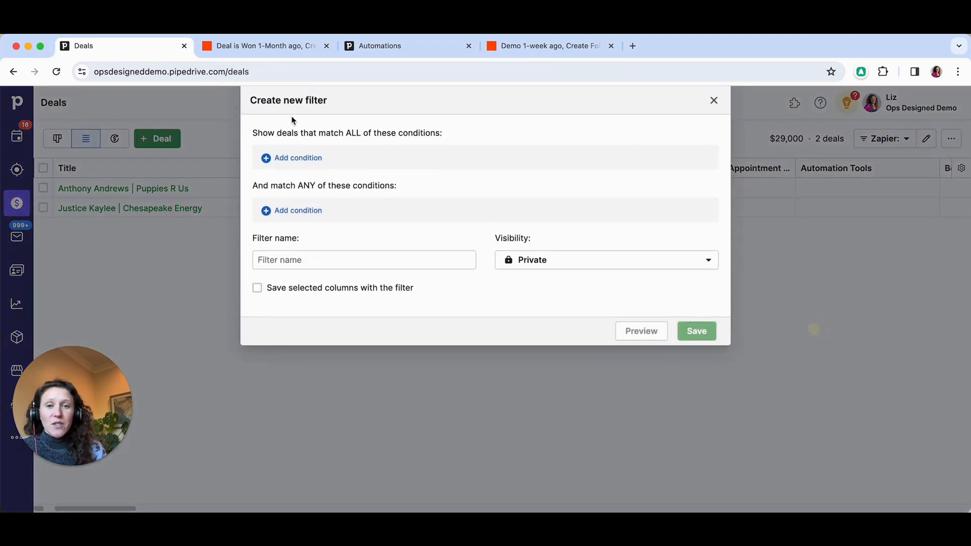
- Add a match-all condition to the new filter requiring the deal's Demo Date to be 1 week ago
{"action": "left_click", "coordinate": [313, 159]}
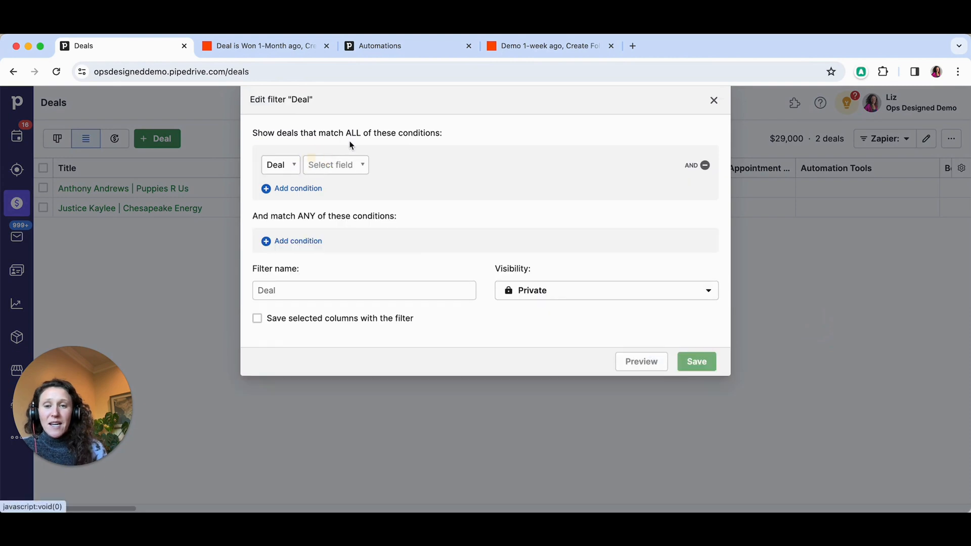
{"action": "left_click", "coordinate": [326, 167]}
{"action": "type", "text": "demo"}
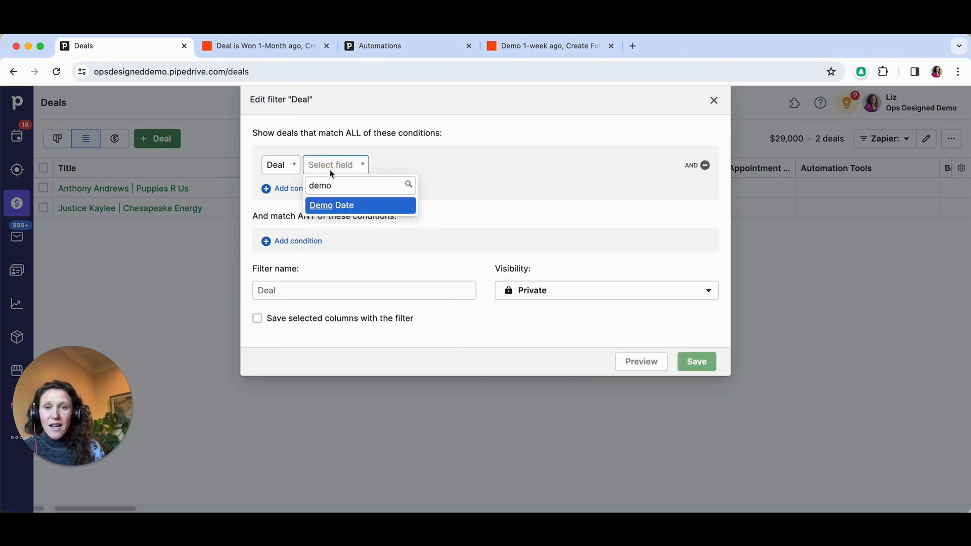
{"action": "left_click", "coordinate": [364, 205]}
{"action": "left_click", "coordinate": [434, 164]}
{"action": "type", "text": "1"}
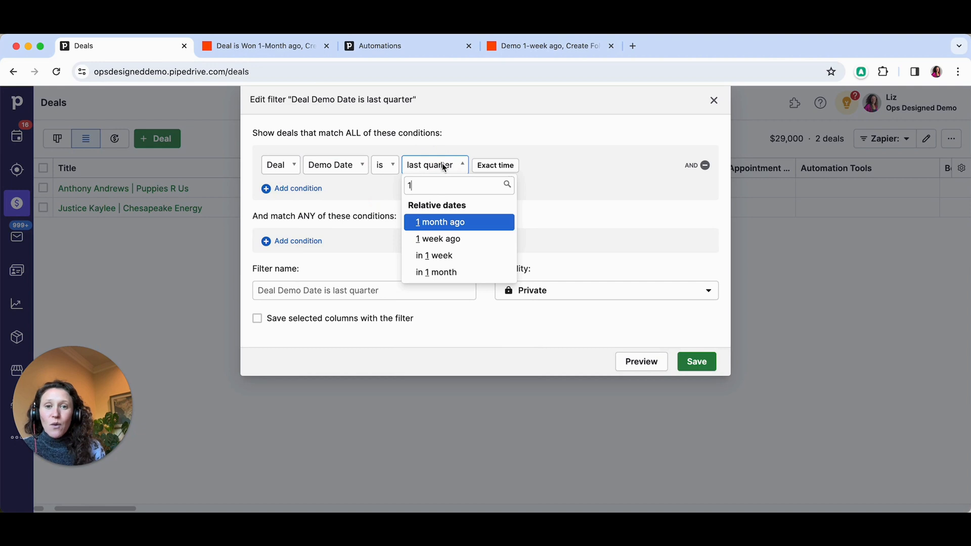
{"action": "left_click", "coordinate": [448, 235]}
- Add a second match-all condition requiring the deal's Status to be Open
{"action": "left_click", "coordinate": [315, 190]}
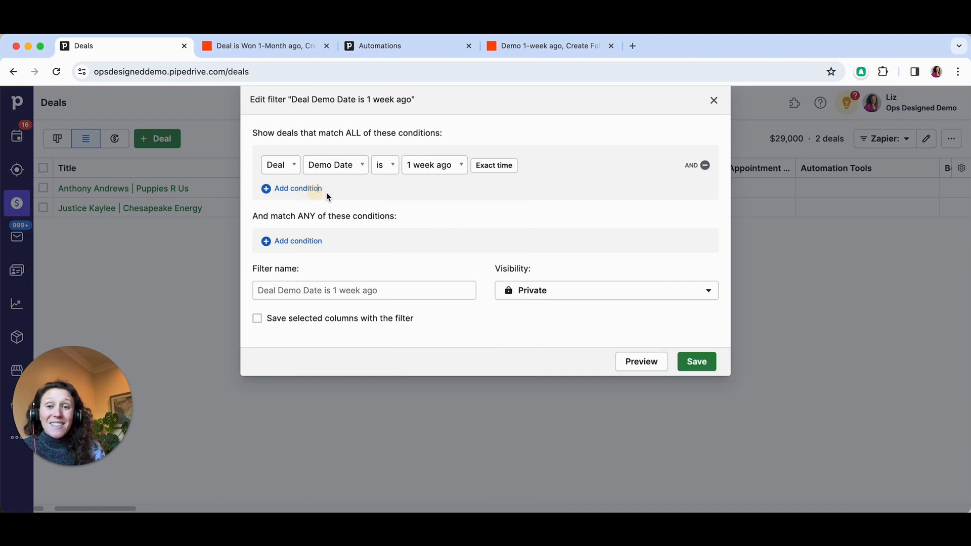
{"action": "left_click", "coordinate": [341, 194]}
{"action": "type", "text": "stat"}
{"action": "left_click", "coordinate": [372, 248]}
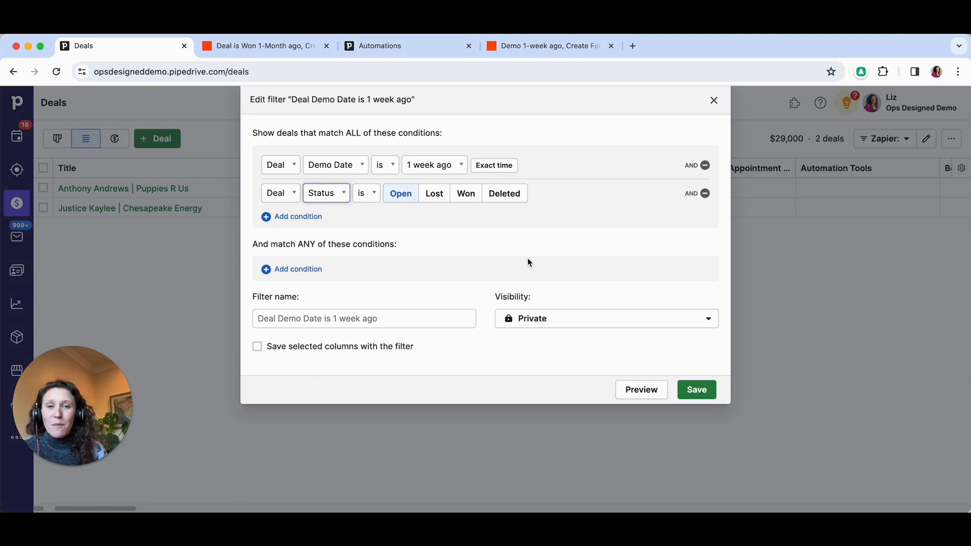
- Name the filter "Zapier: demo" and save it
{"action": "left_click", "coordinate": [394, 318]}
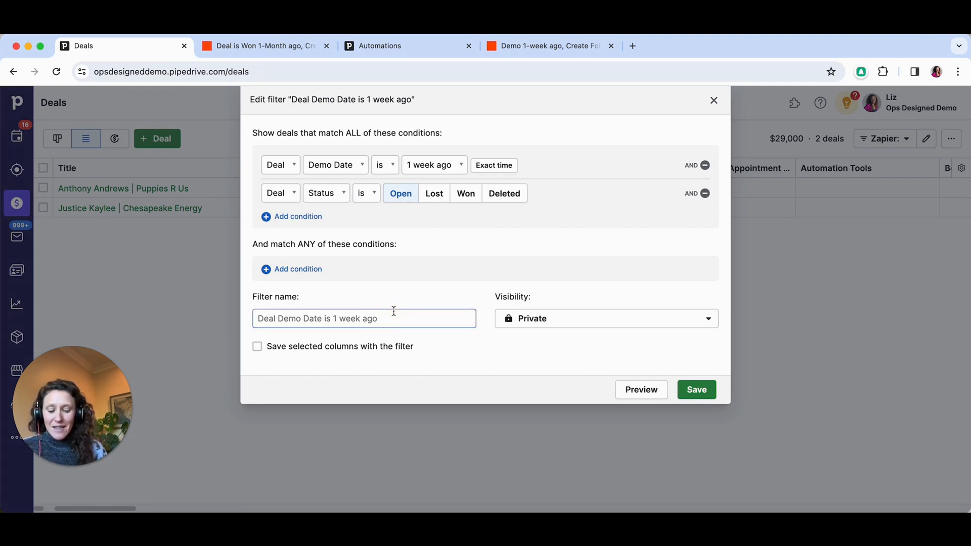
{"action": "type", "text": "Zapier: demo"}
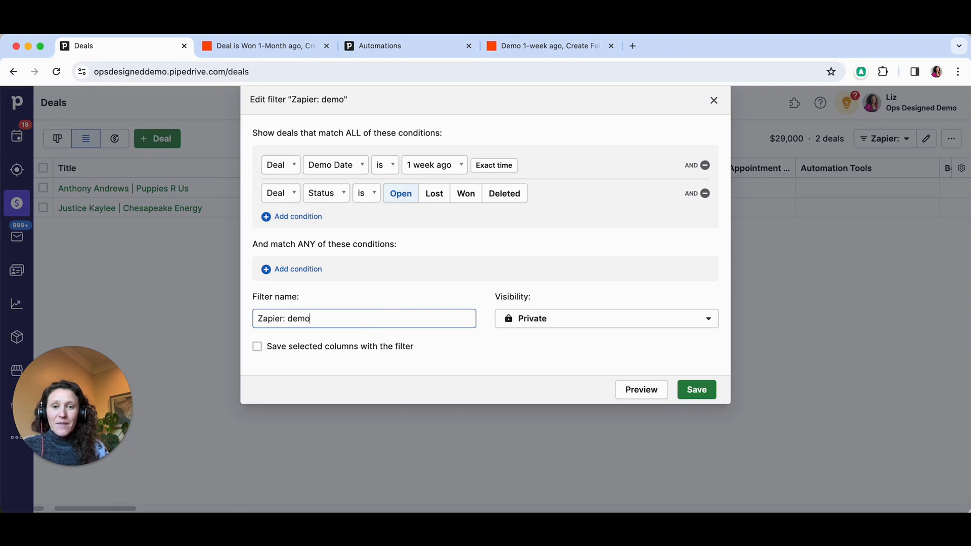
{"action": "left_click", "coordinate": [707, 389]}
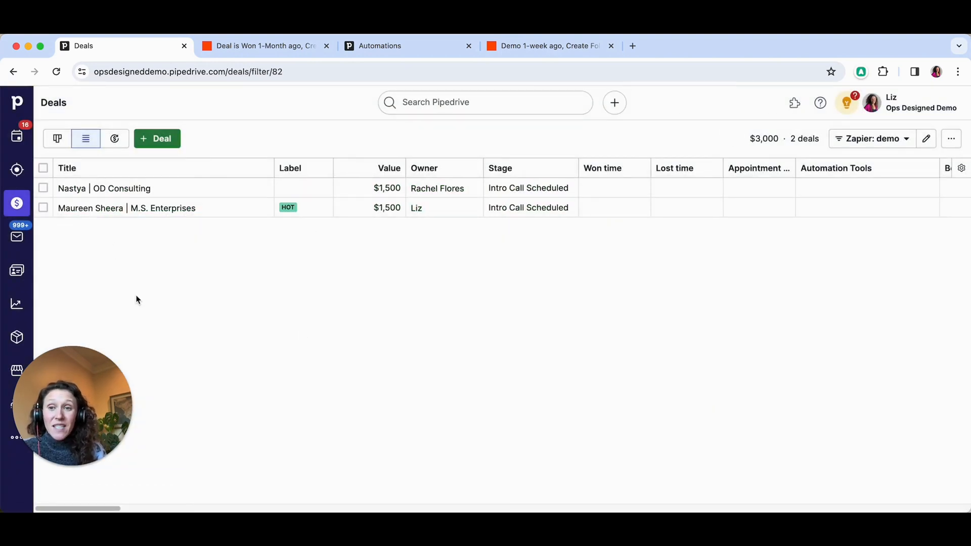
- Review the Demo Follow Up activities in Pipedrive, and examine the Assign To mapping in the 1-week Zap's Create Activity step in Zapier
{"action": "left_click", "coordinate": [17, 137]}
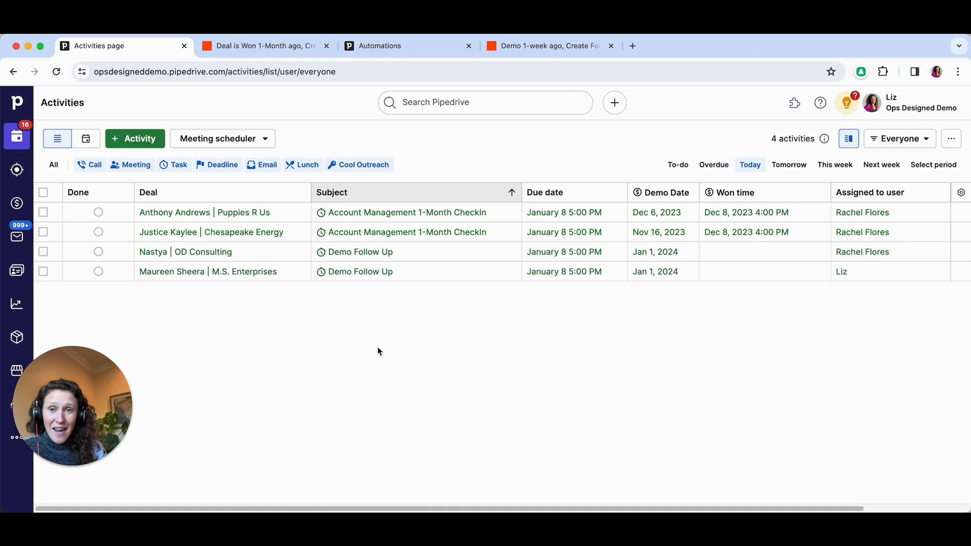
{"action": "left_click", "coordinate": [539, 54]}
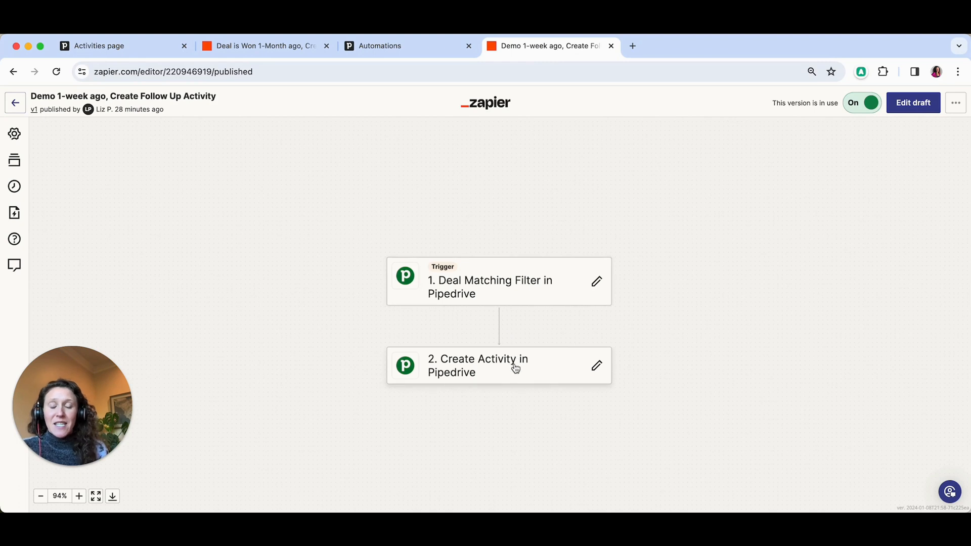
{"action": "left_click", "coordinate": [494, 374]}
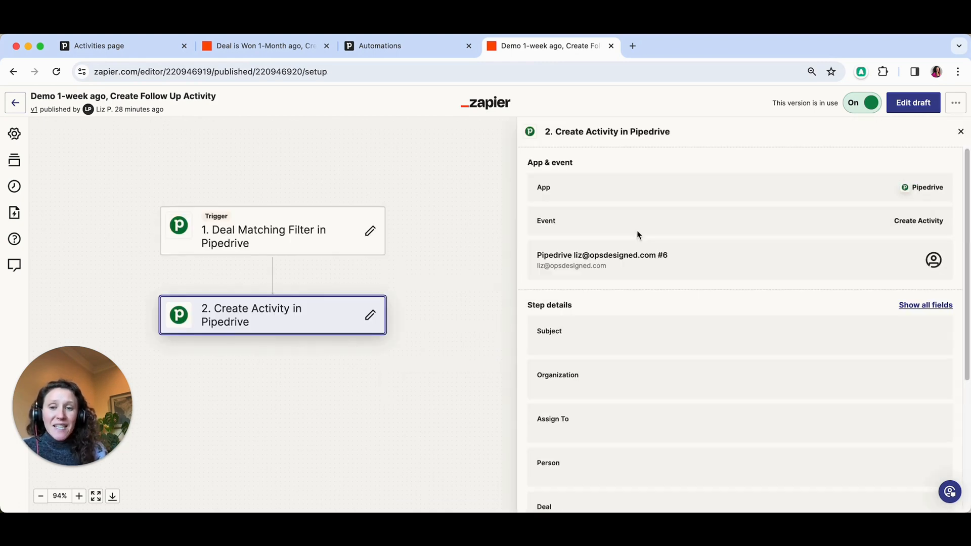
{"action": "scroll", "coordinate": [723, 268], "scroll_direction": "down", "scroll_amount": 5}
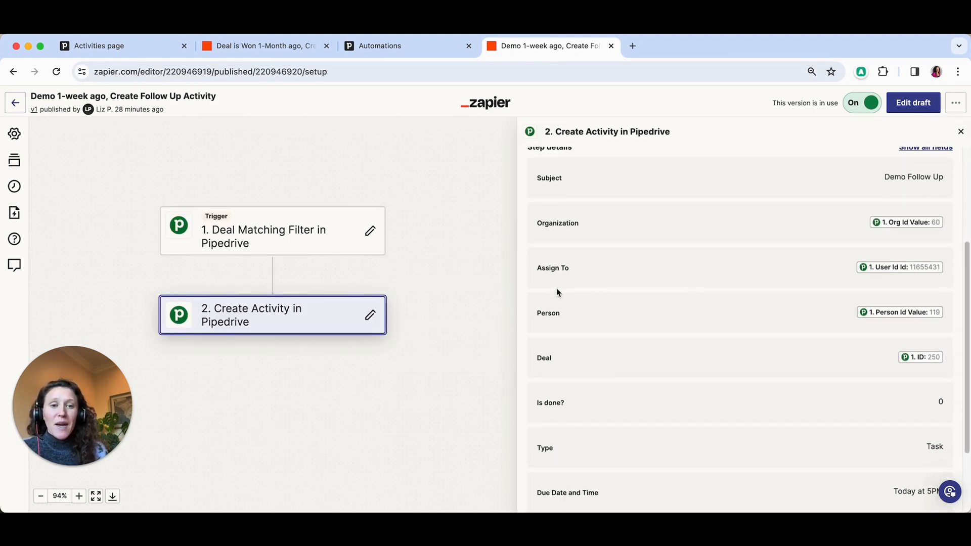
{"action": "left_click_drag", "start_coordinate": [542, 268], "coordinate": [921, 269]}
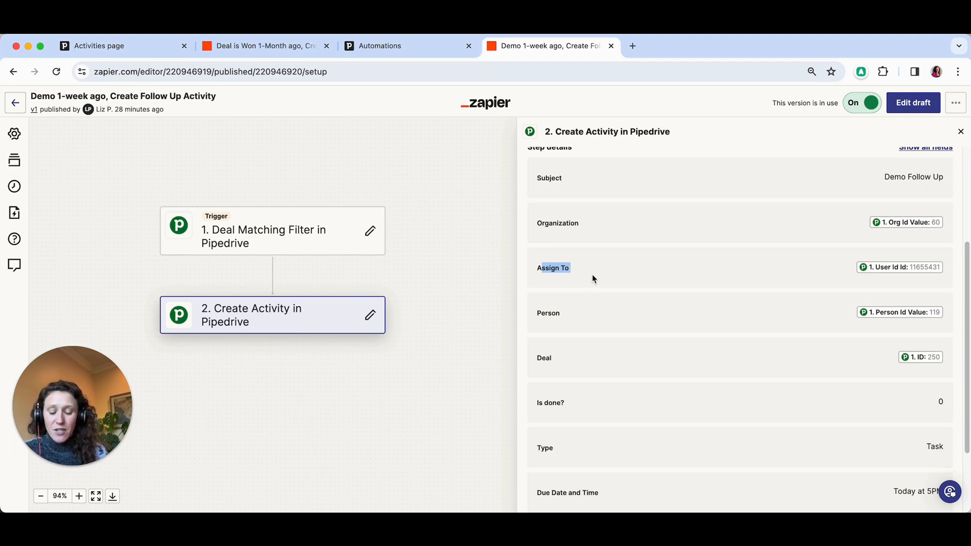
- Switch to Pipedrive's activities list and compare each activity's assigned user with the deal owner
{"action": "left_click", "coordinate": [118, 57]}
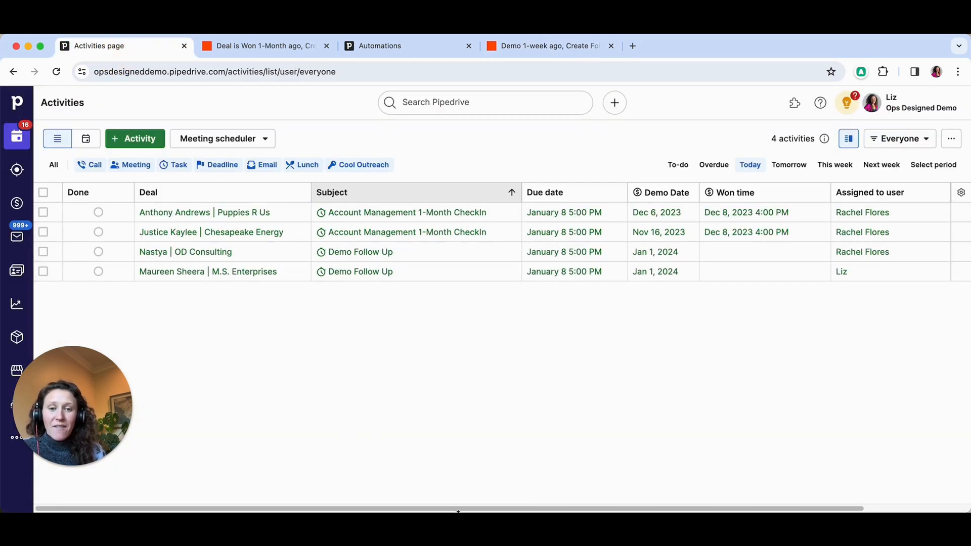
{"action": "left_click_drag", "start_coordinate": [458, 509], "coordinate": [605, 503]}
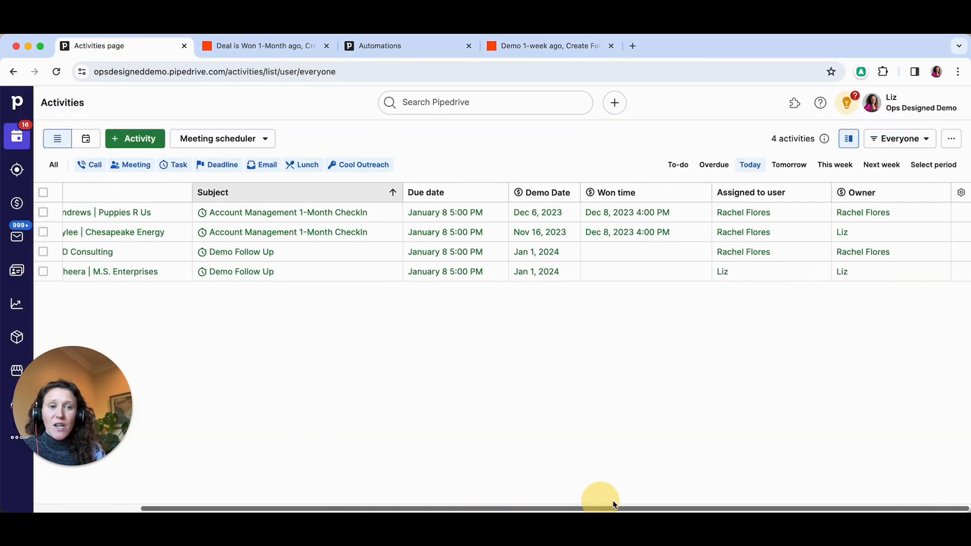